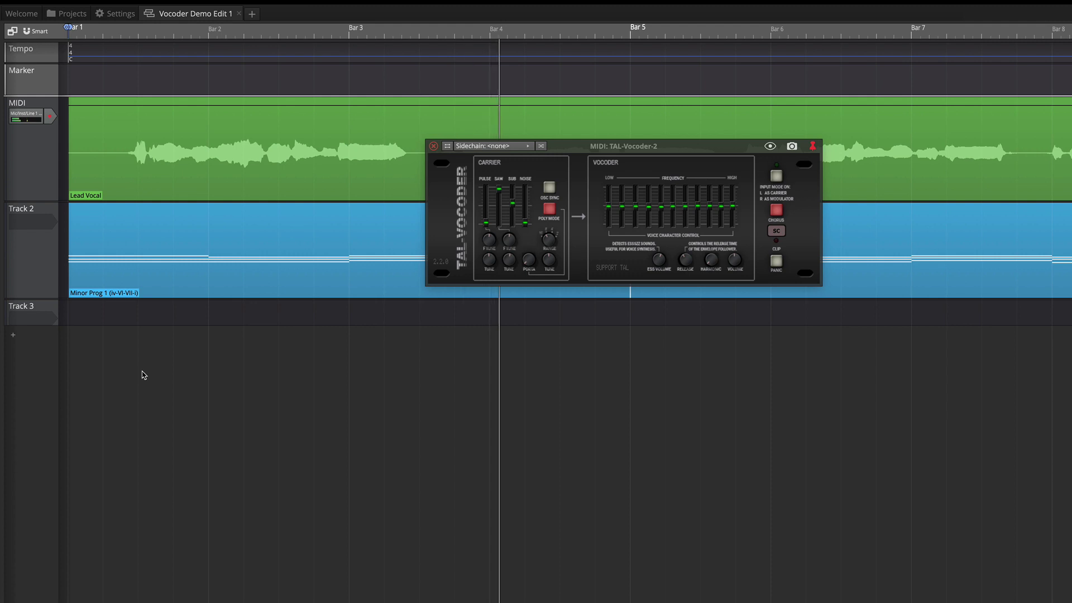
- Replay a short stretch of the vocoded Lead Vocal from just after bar 1, then stop
key("space")
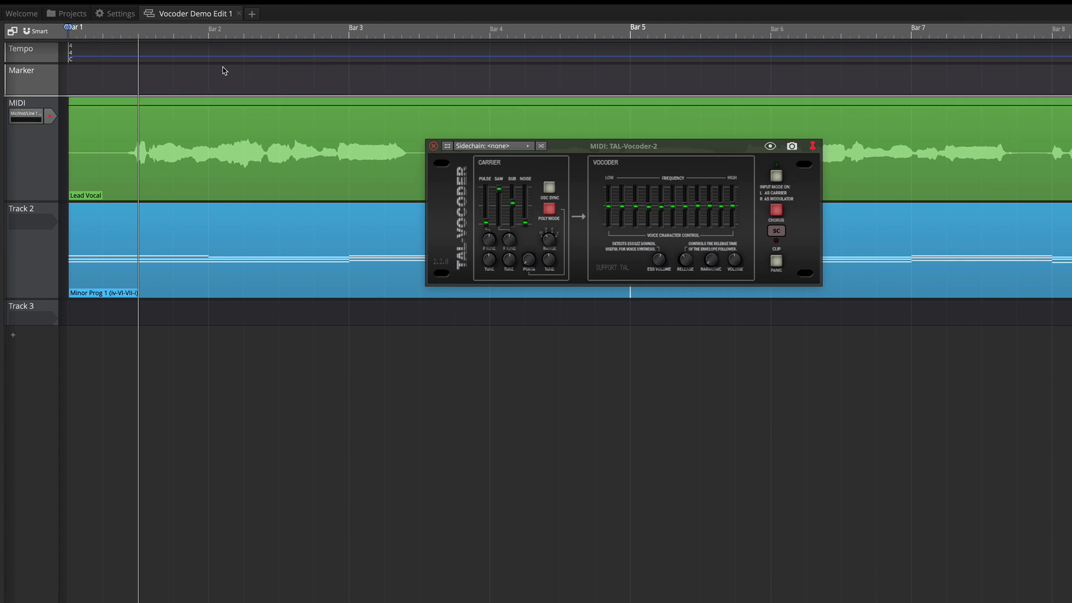
left_click(129, 77)
key("space")
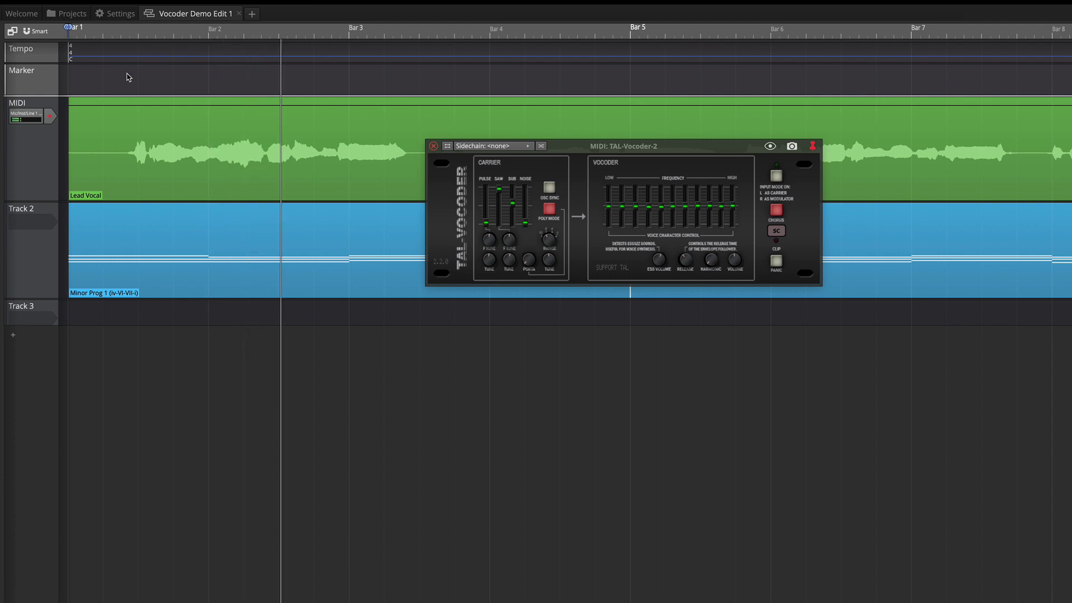
key("space")
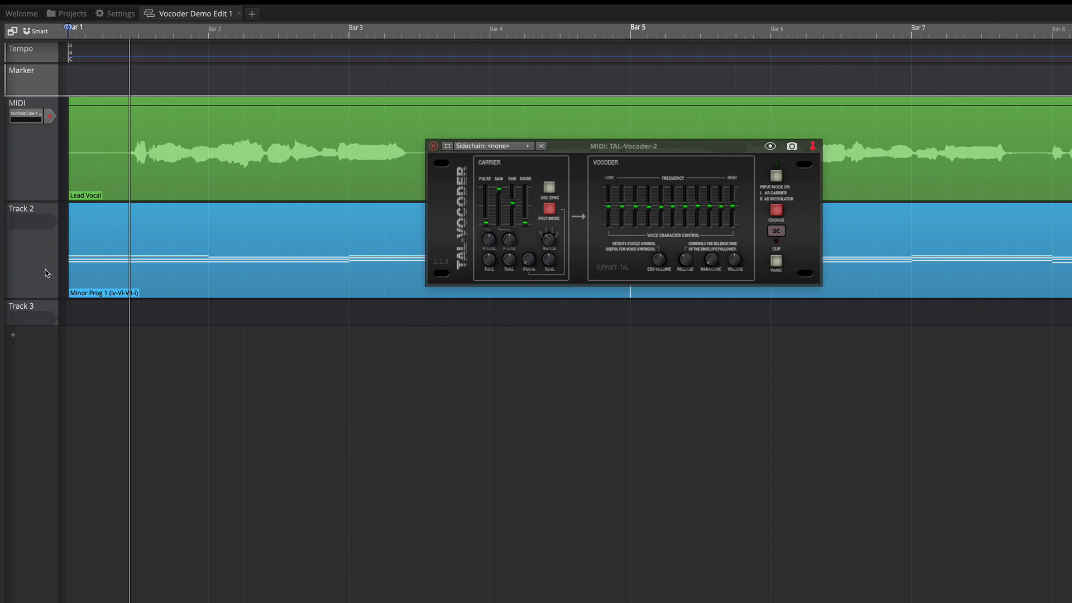
- Enlarge Track 2 so the Minor Prog 1 (iv-VI-VII-i) chord notes are visible
left_click_drag(45, 299, 69, 350)
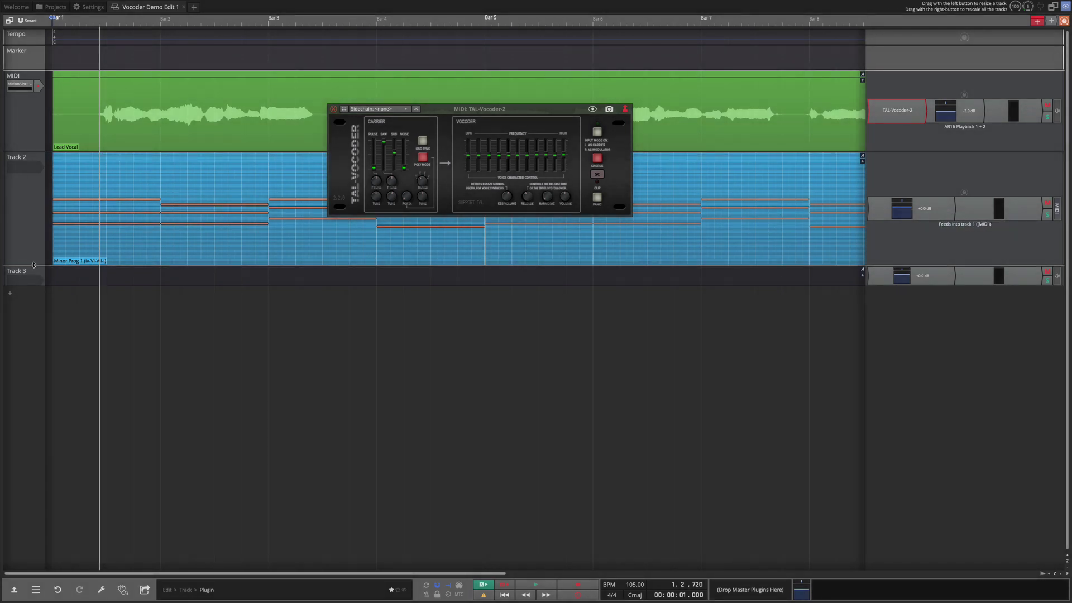
- Shrink Track 2, try AR16 Playback 1 + 2 as its output, then restore Track 1 (MIDI)
left_click_drag(31, 266, 30, 244)
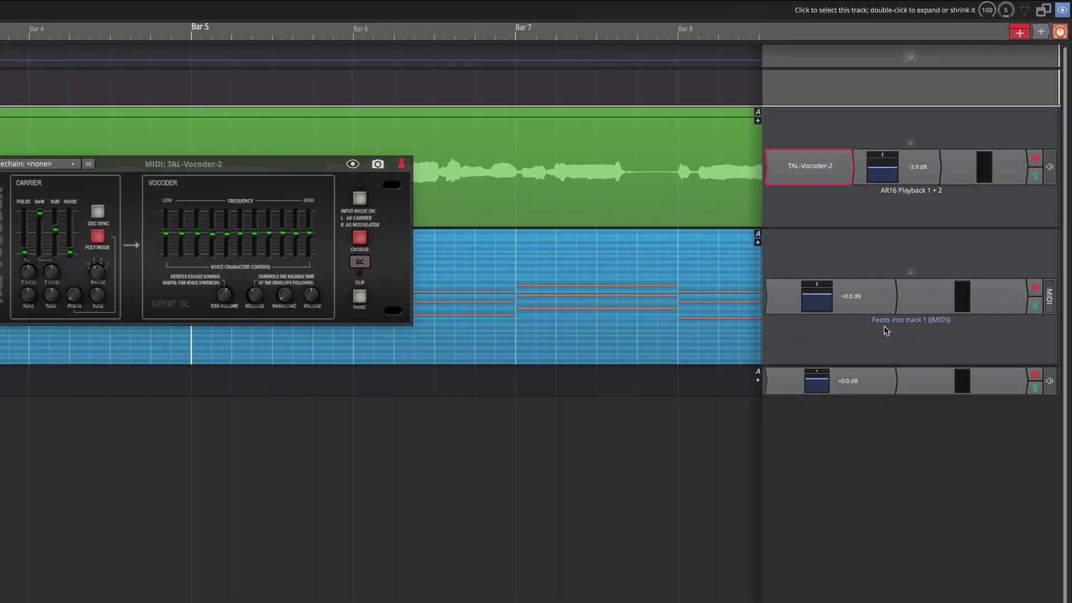
left_click(929, 322)
left_click(851, 335)
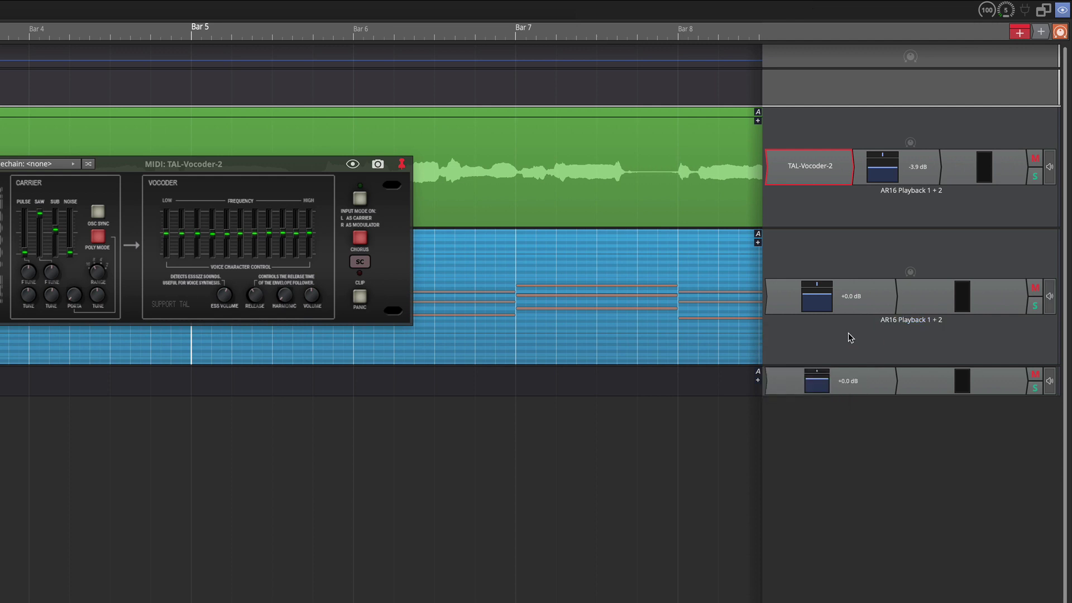
left_click(899, 320)
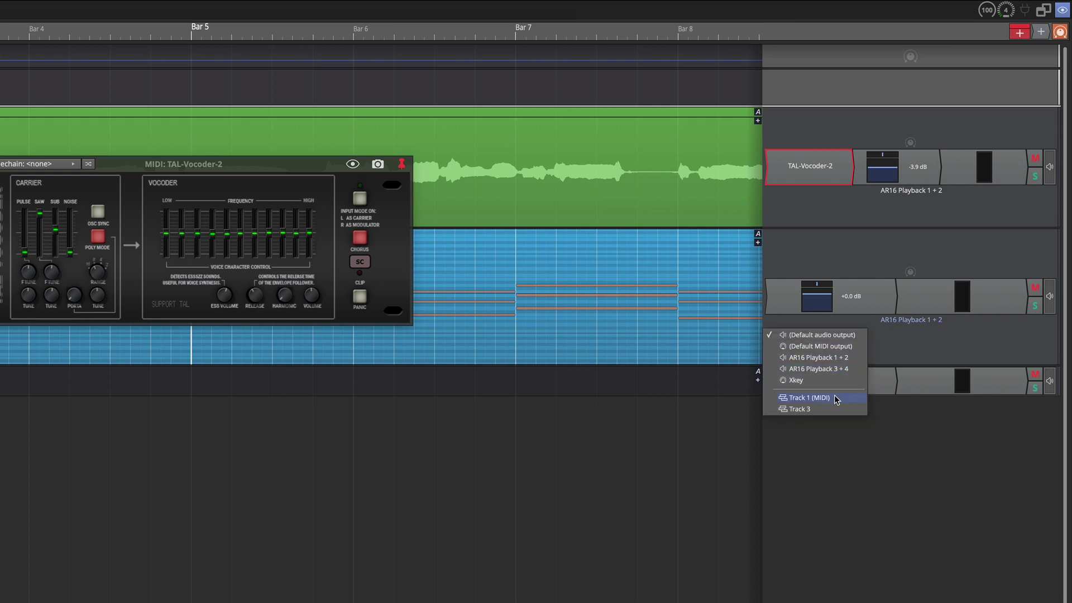
left_click(798, 399)
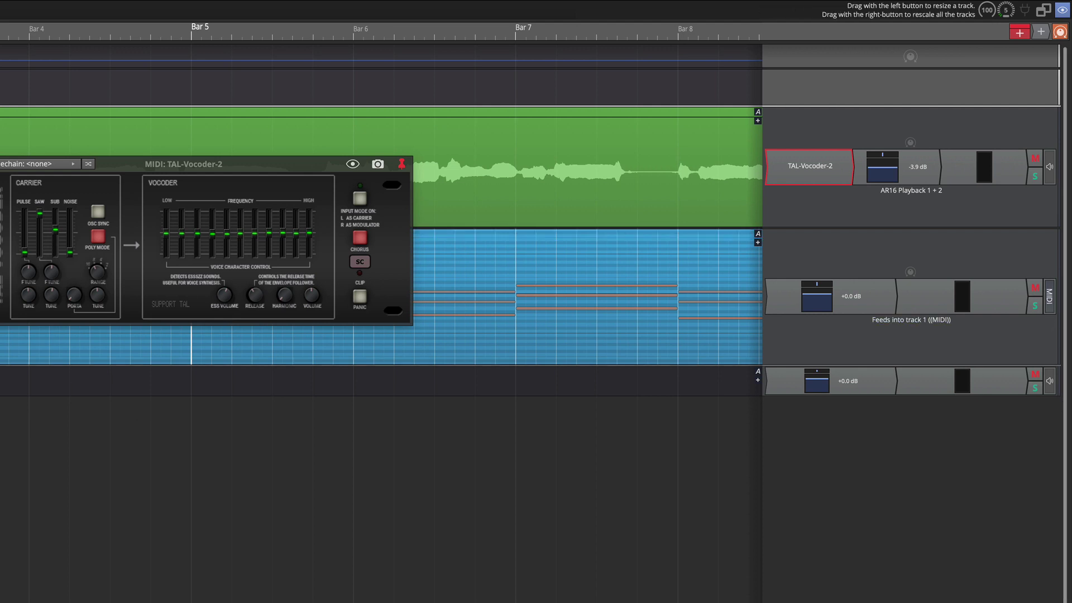
left_click_drag(558, 364, 559, 281)
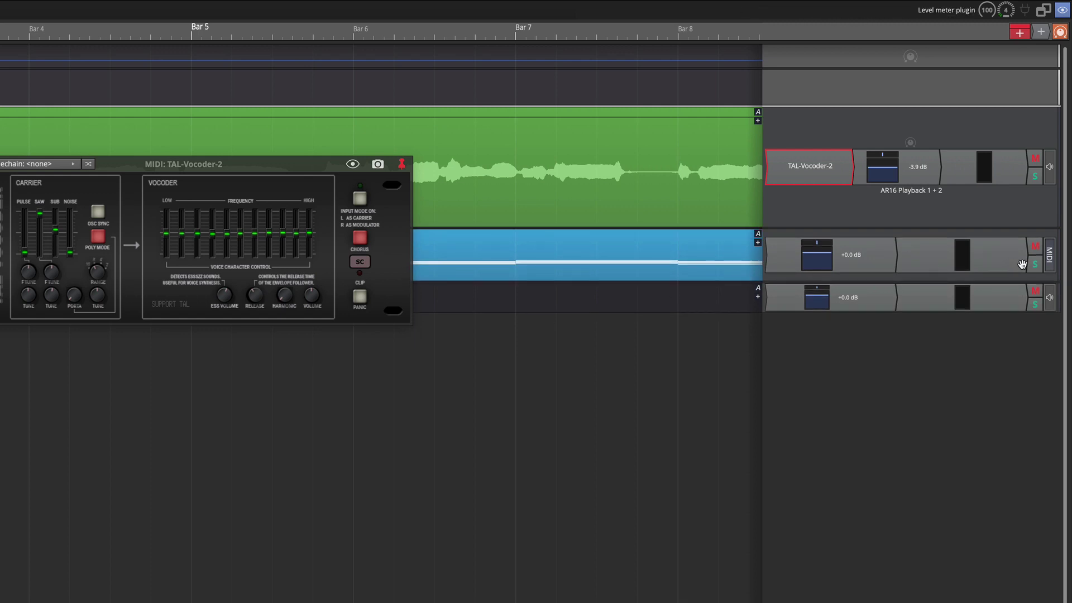
left_click(1051, 260)
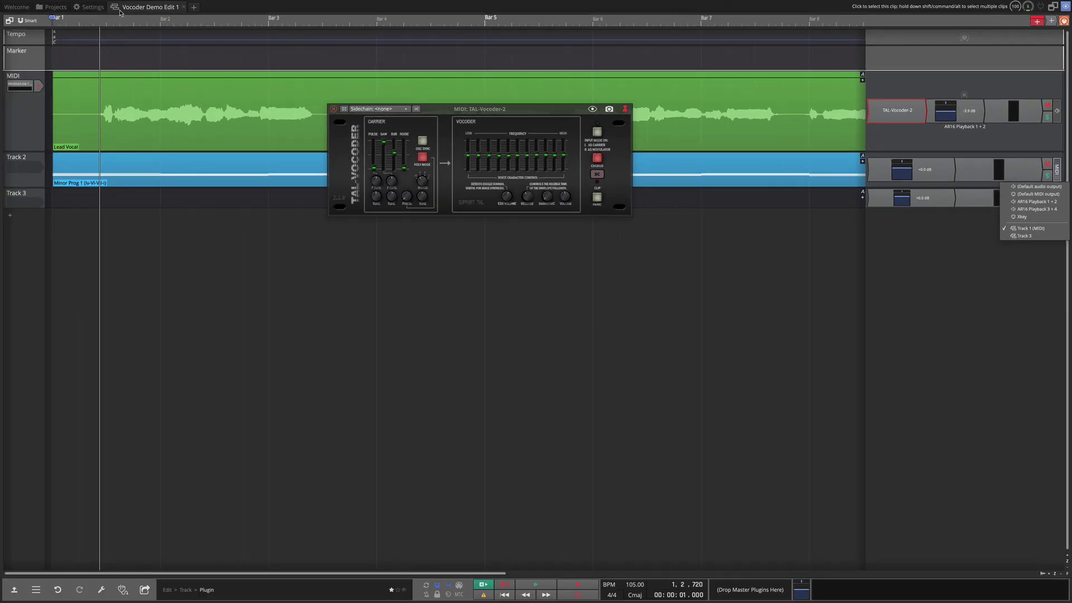
- Tick Show track outputs in Settings > Appearance and return to the Vocoder Demo Edit 1 edit
left_click(96, 10)
left_click(92, 7)
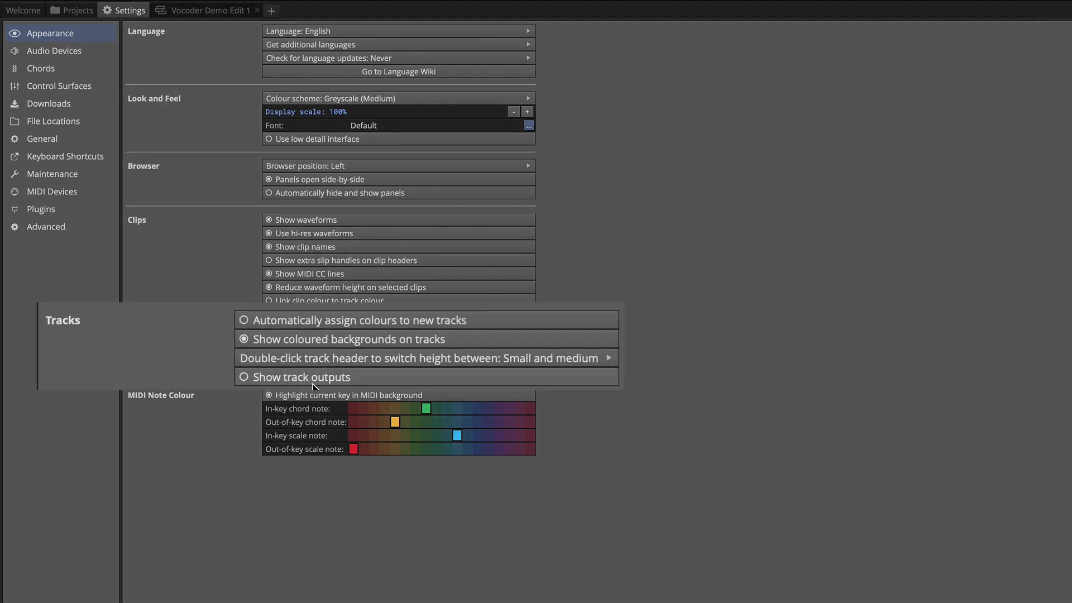
left_click(223, 10)
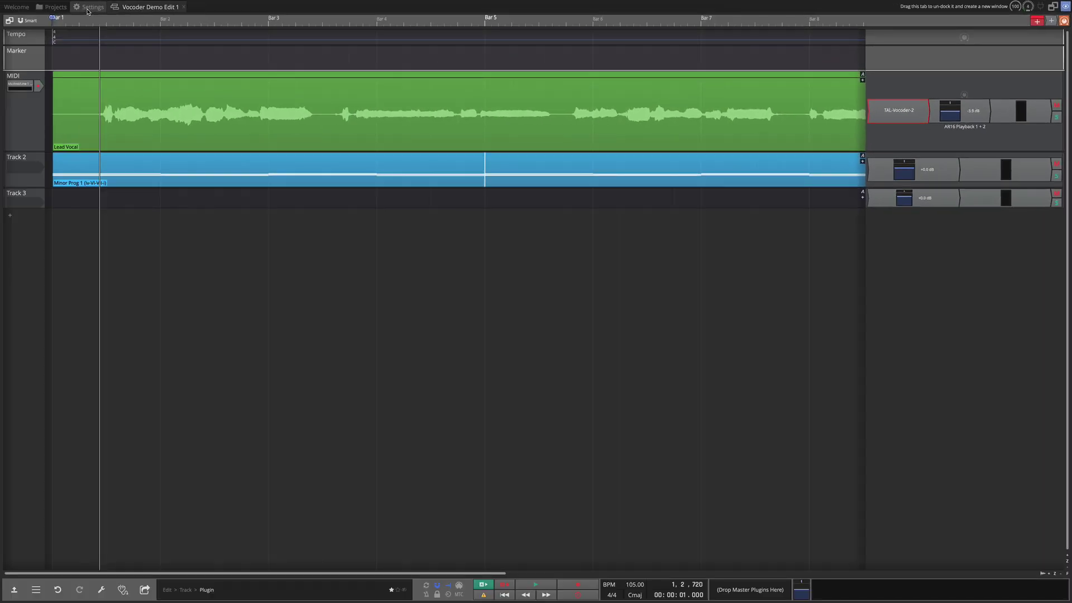
left_click(87, 8)
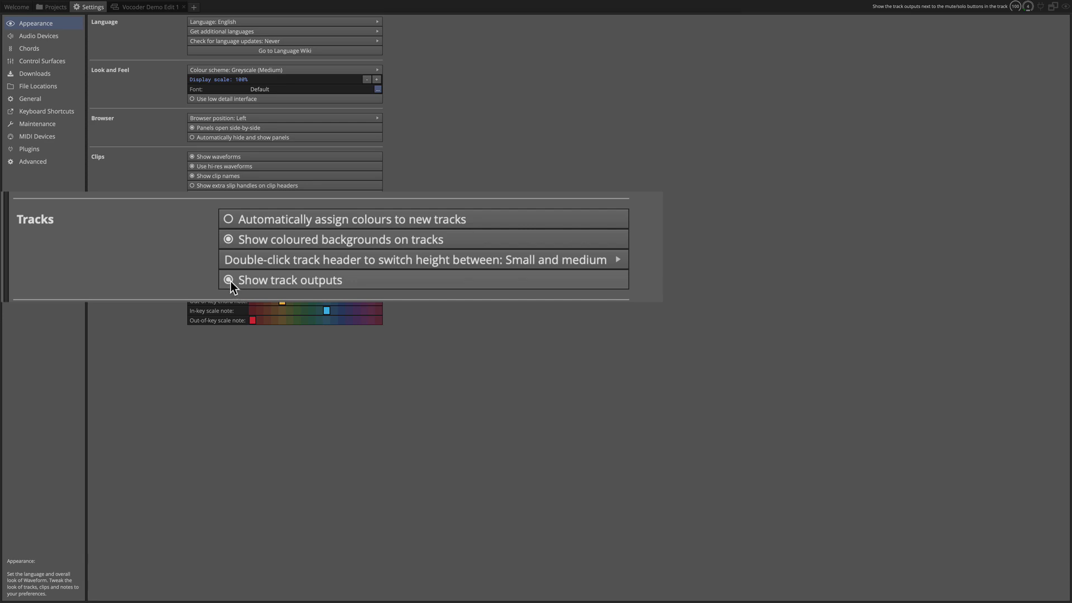
left_click(147, 6)
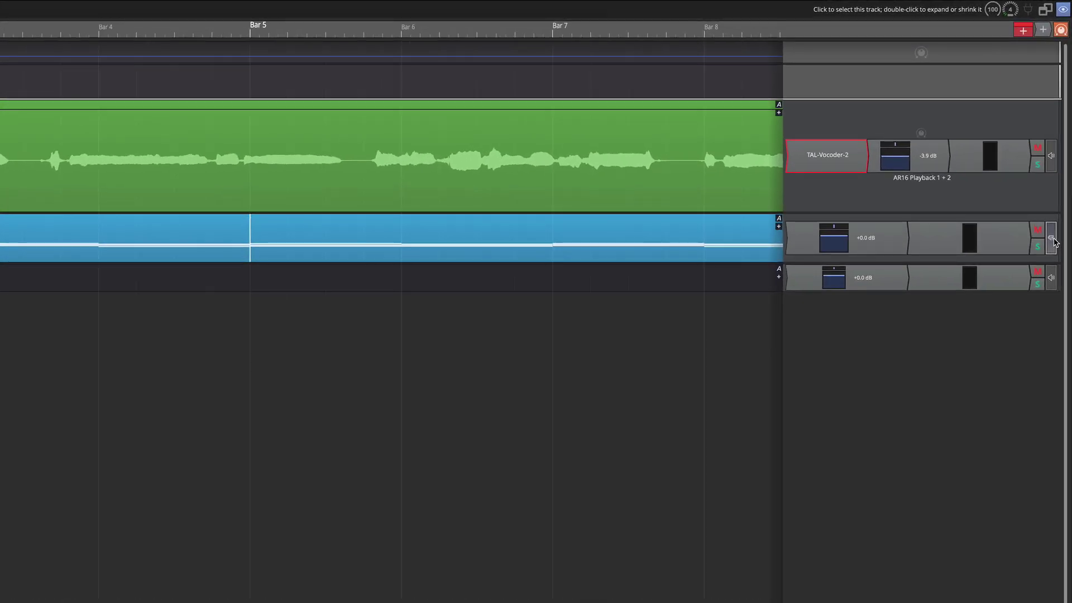
- Check Track 2's output, enlarge Track 2 to show its chords, and play from near bar 1
left_click(1055, 174)
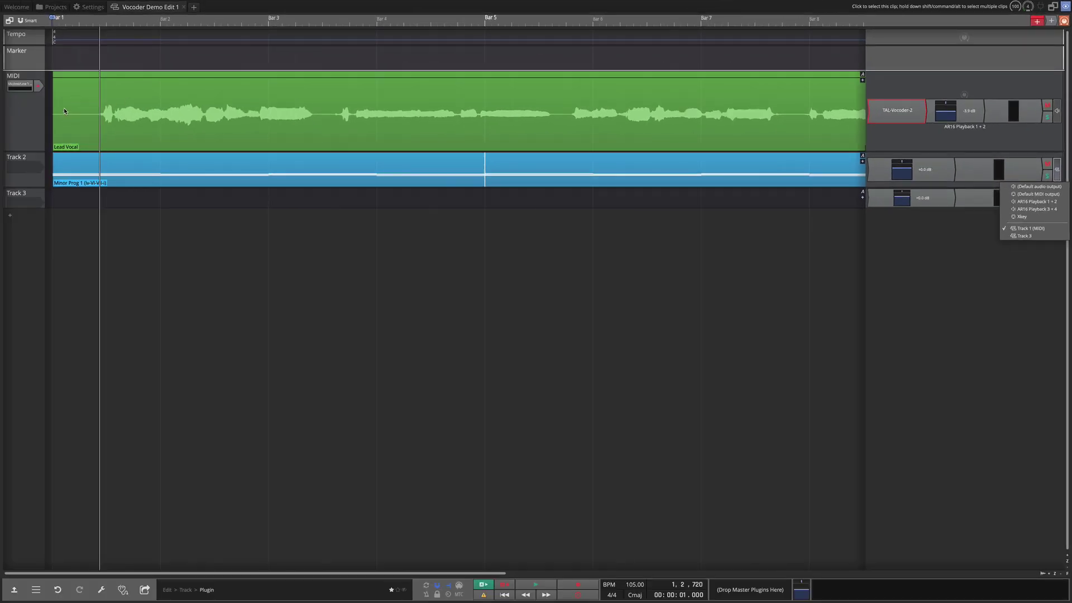
left_click(78, 64)
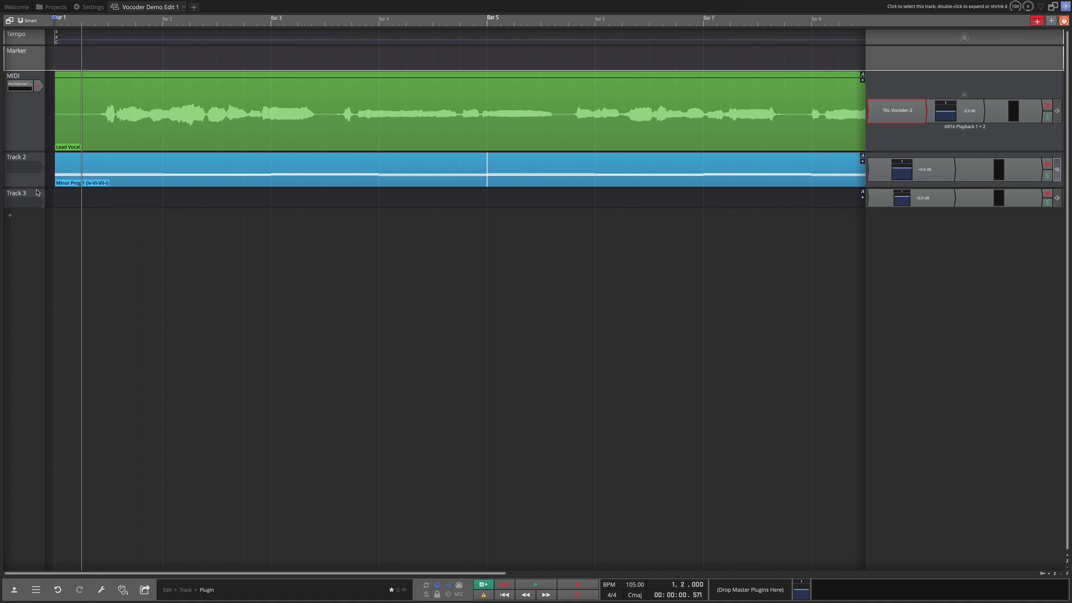
left_click_drag(36, 188, 35, 243)
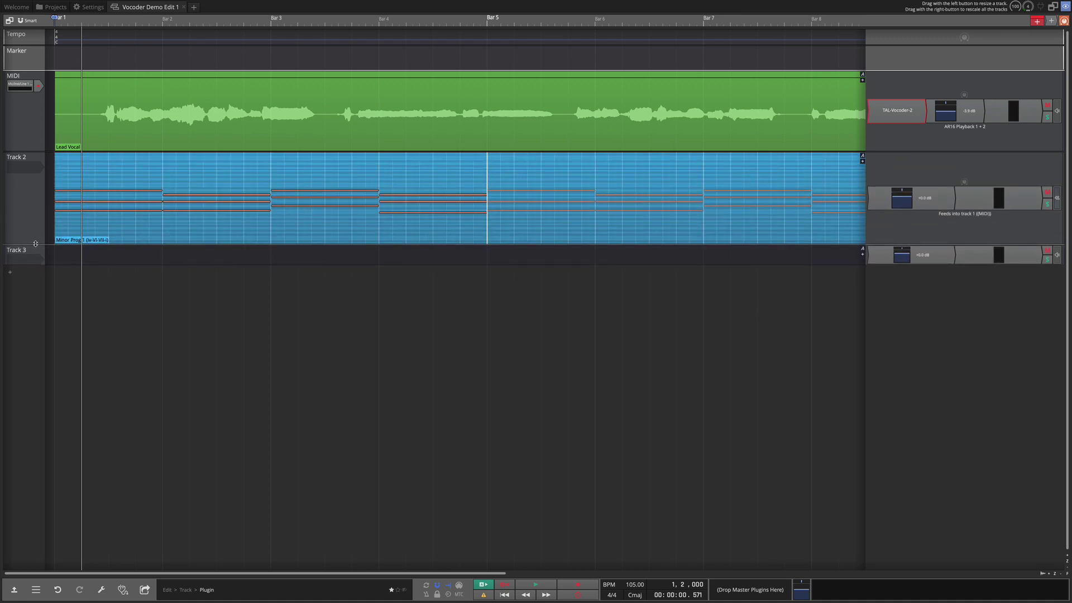
key("space")
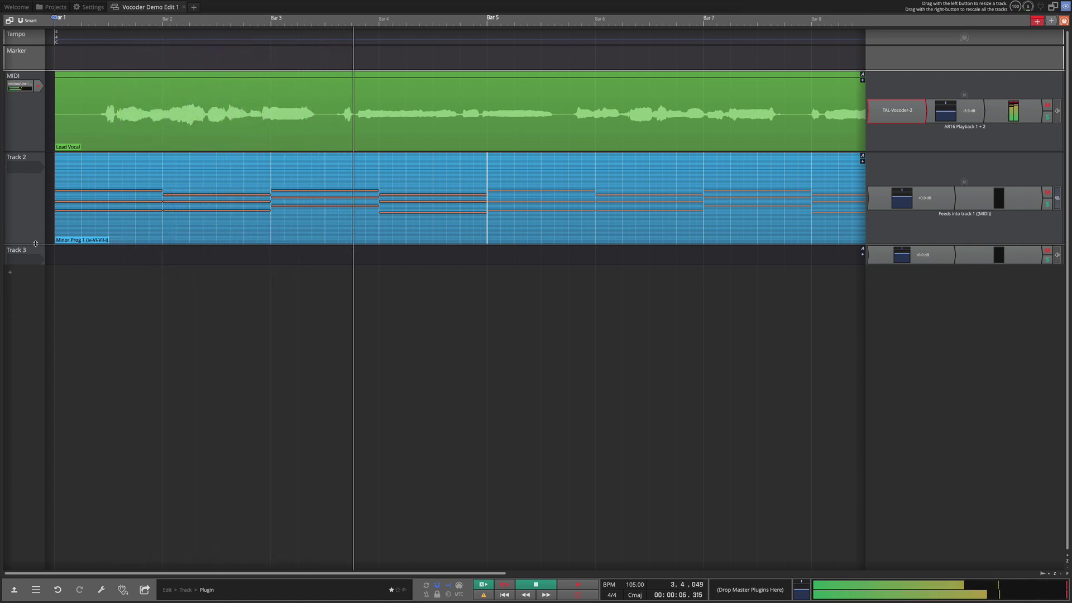
key("space")
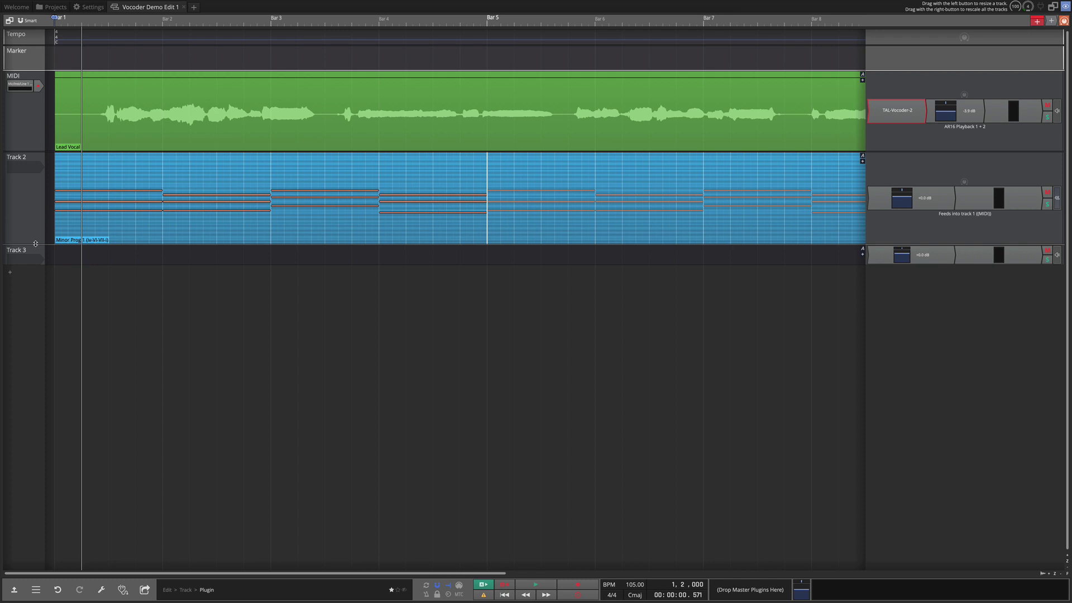
- Mute the Minor Prog chord clip on Track 2 from its context menu
left_click(129, 157)
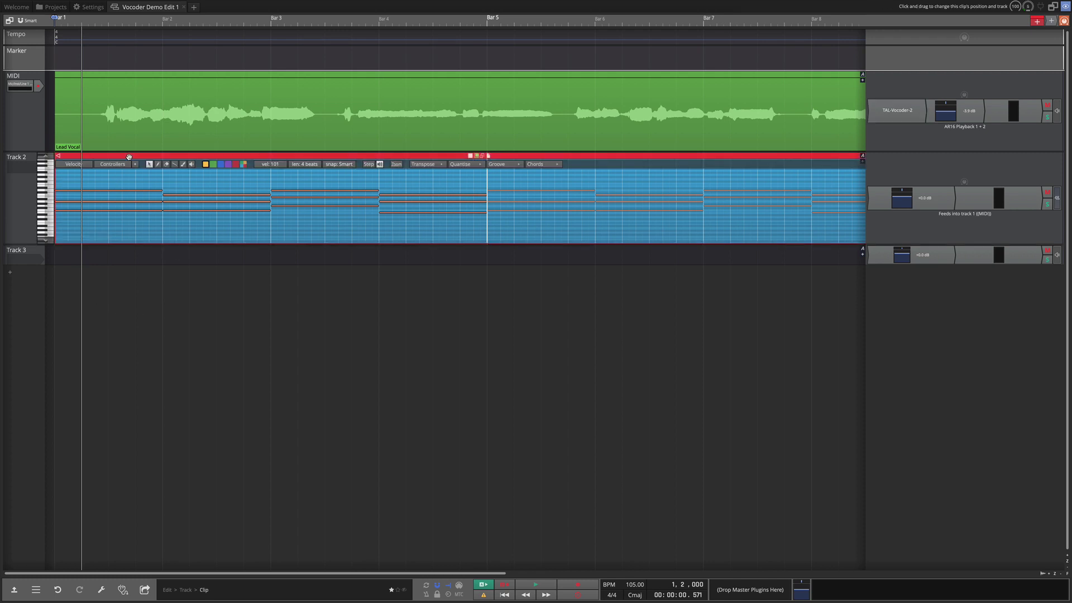
right_click(128, 157)
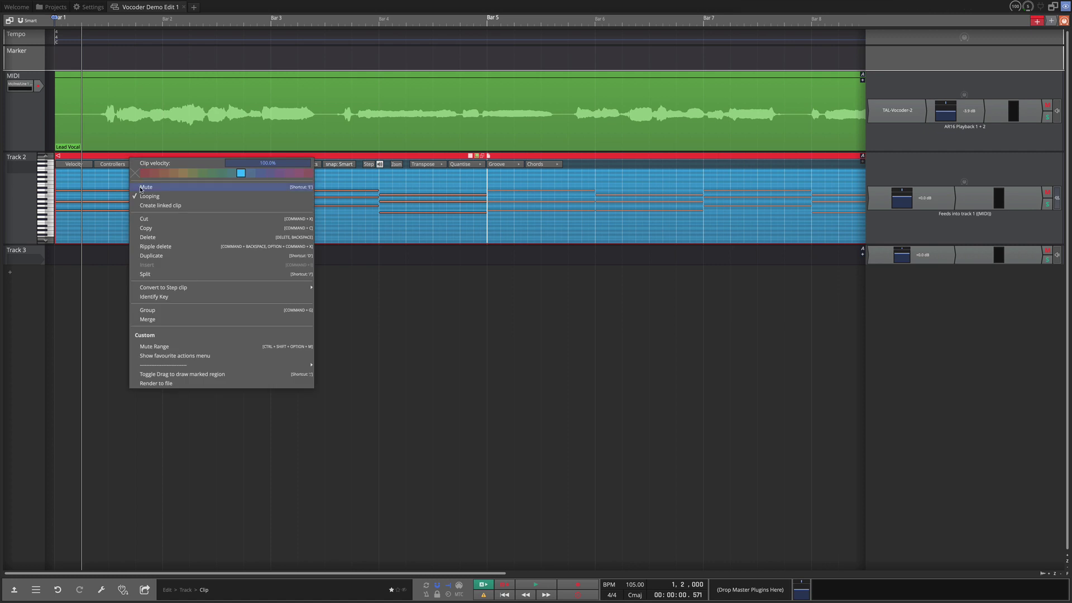
left_click(136, 173)
- Play briefly with the clip muted, then unmute the Minor Prog clip
key("space")
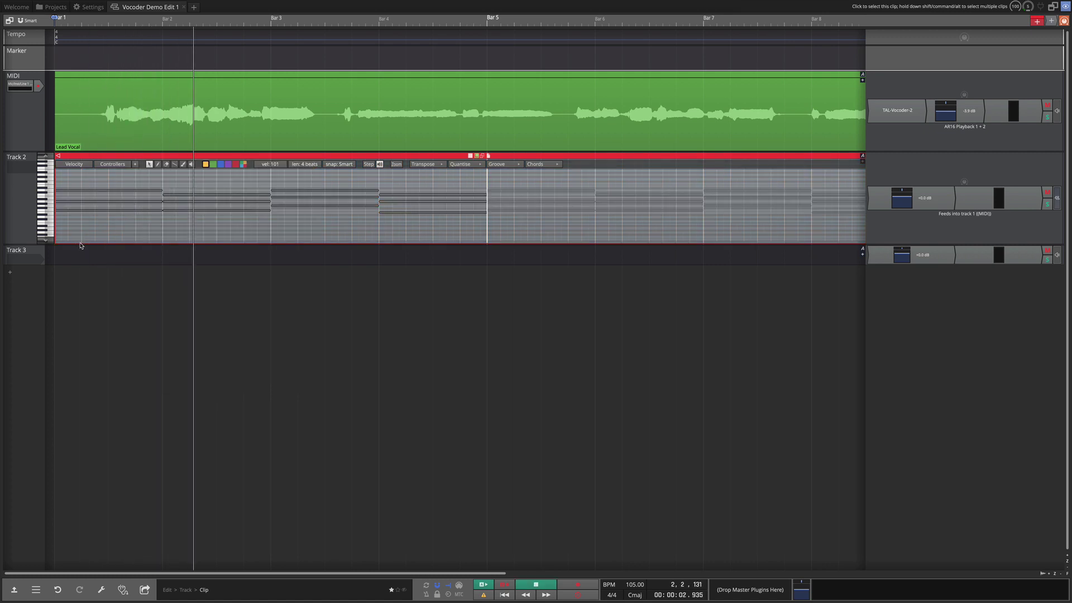
key("space")
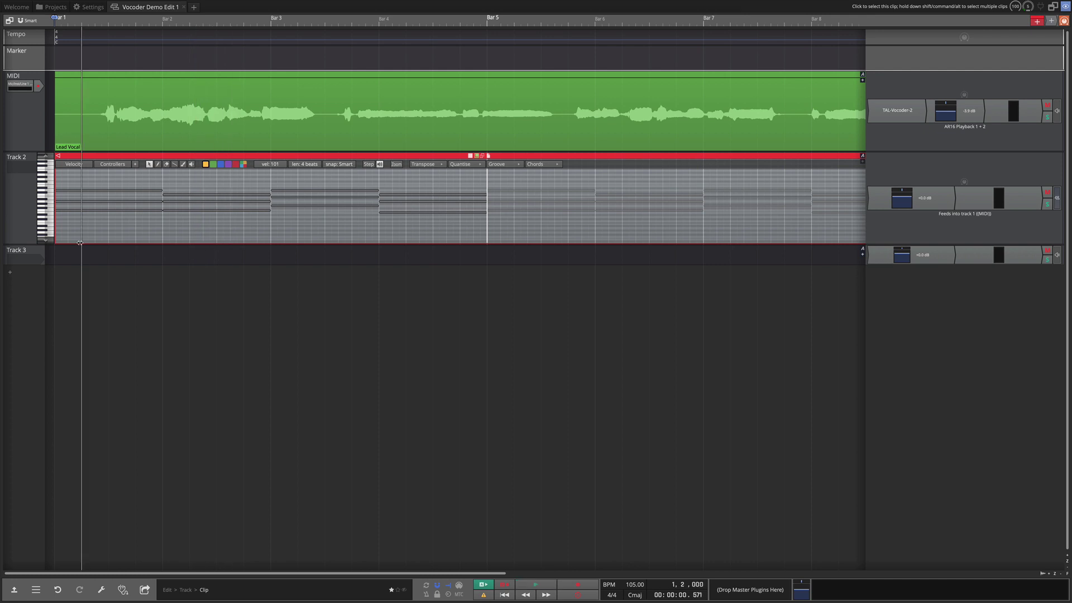
right_click(190, 156)
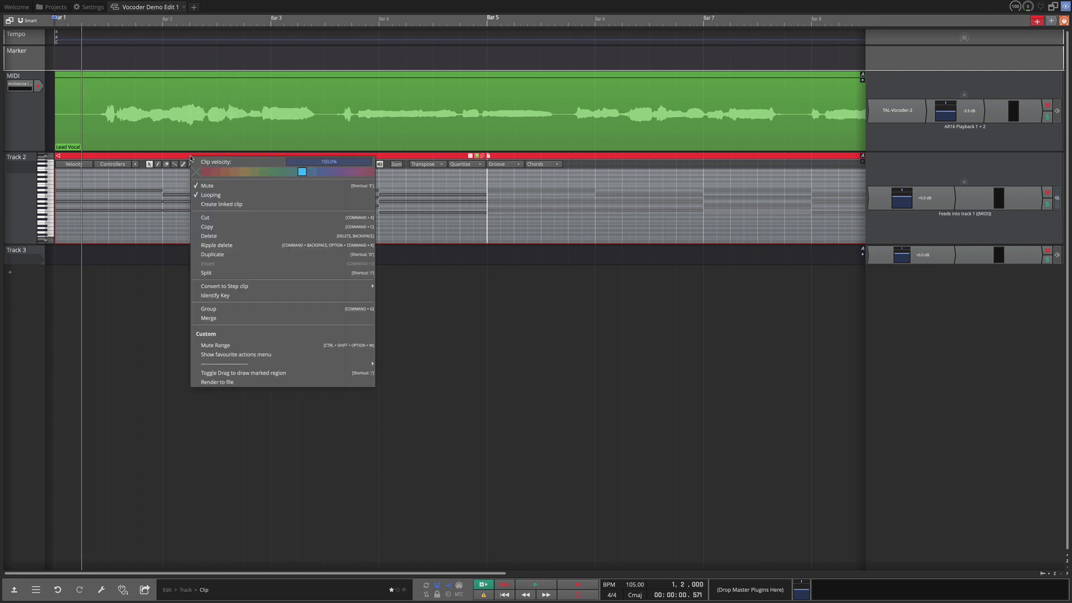
left_click(205, 186)
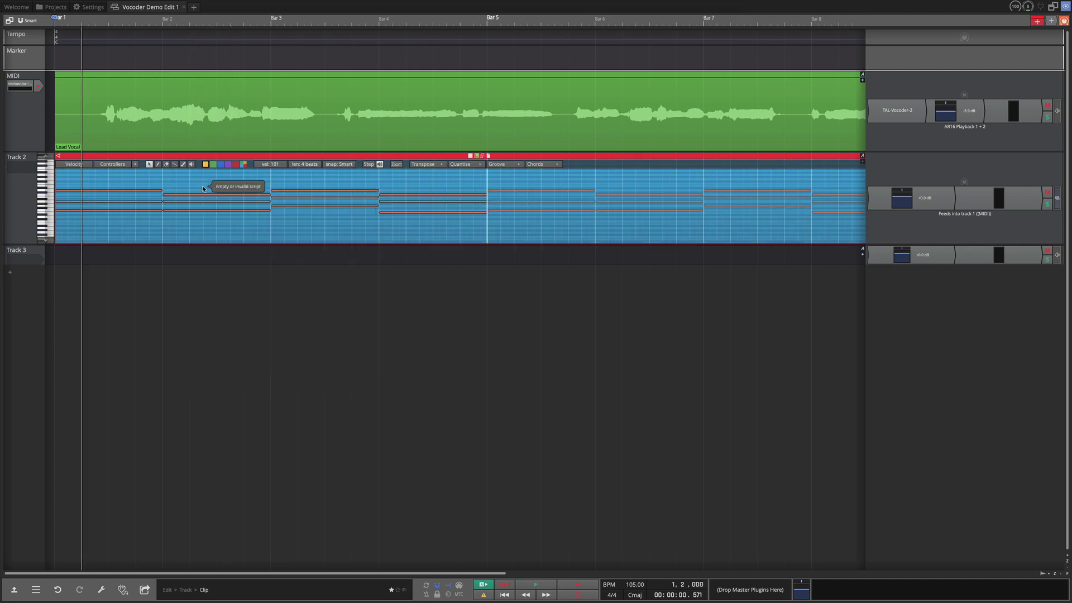
- Open the TAL-Vocoder-2 window, view its options, then bring up the full plugin browser
double_click(894, 109)
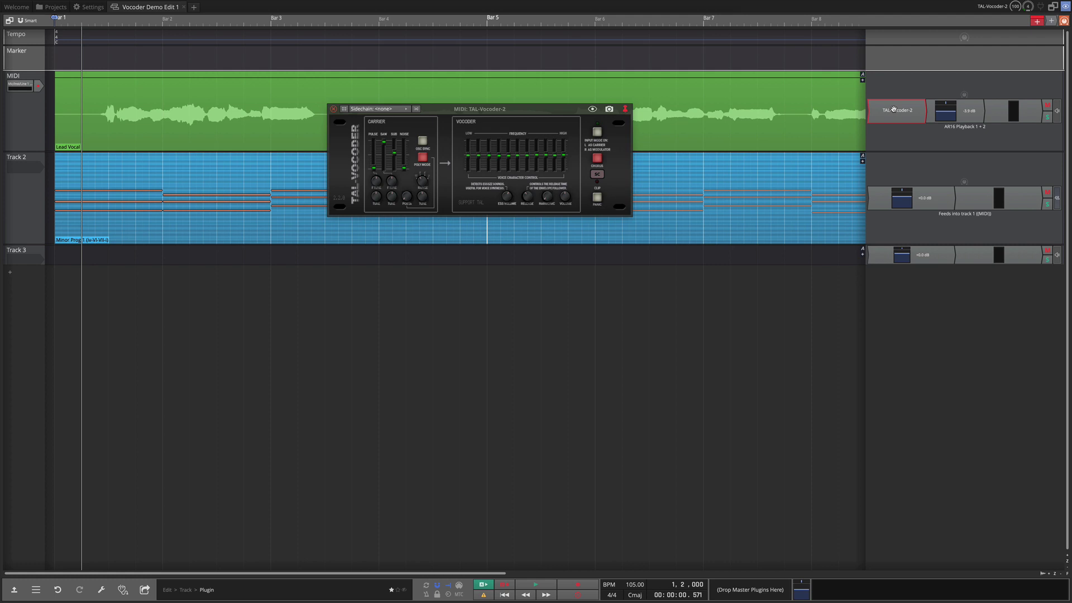
right_click(894, 109)
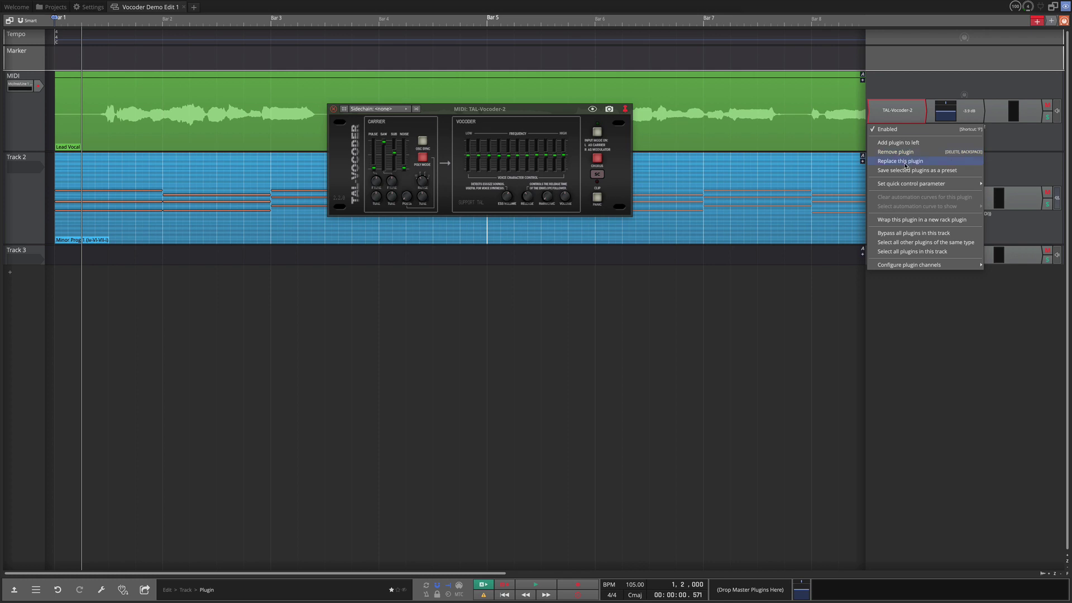
left_click(855, 64)
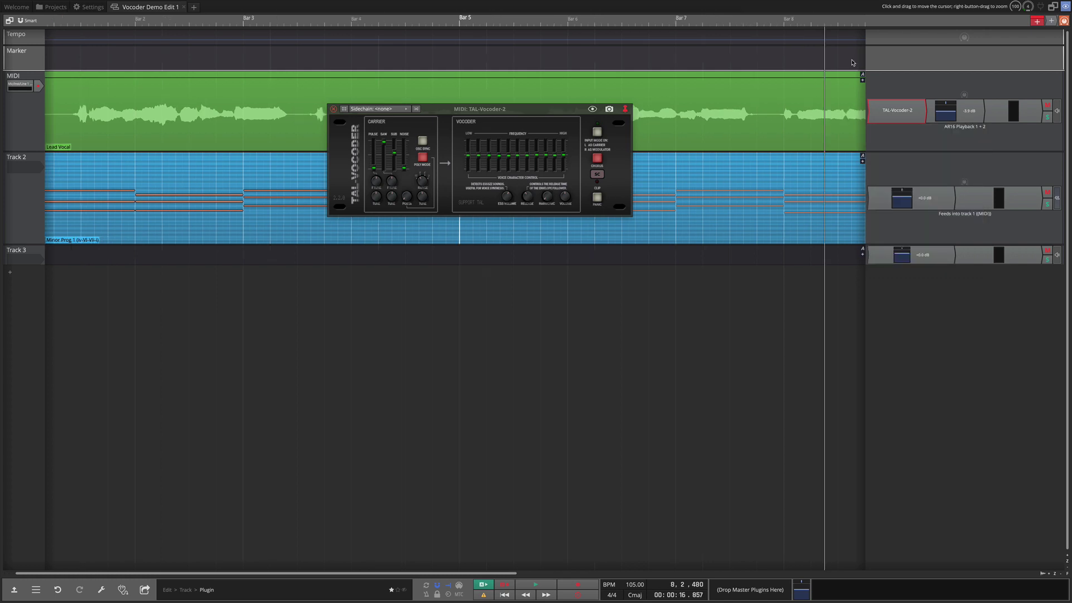
right_click(1052, 21)
- Search 'ov', add OVox (m->s) to the vocal track and delete TAL-Vocoder-2
type("ov")
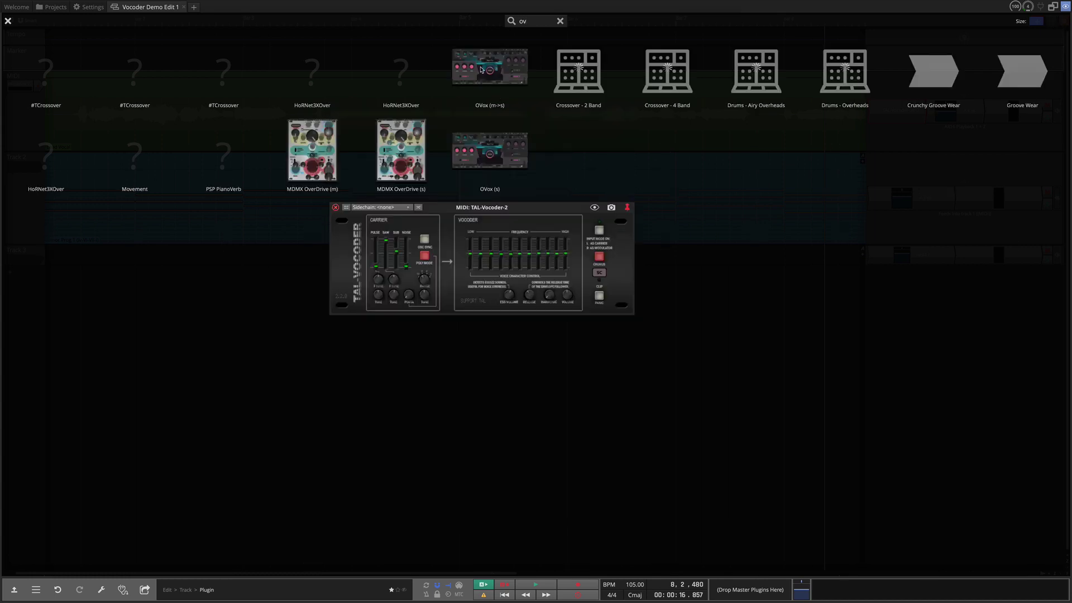
left_click_drag(482, 69, 899, 115)
left_click(899, 114)
key("Delete")
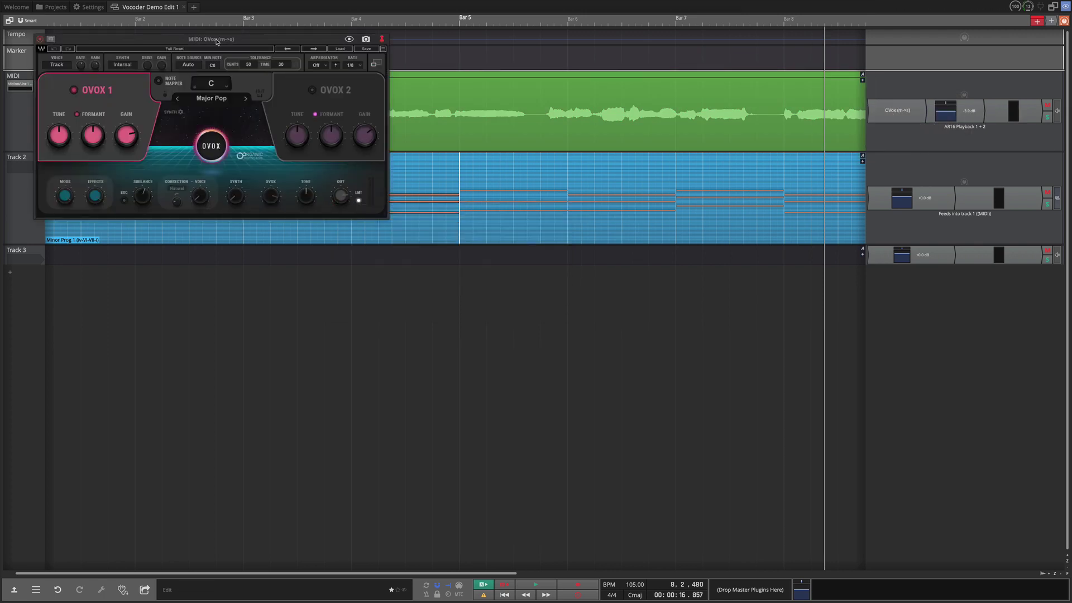
left_click_drag(468, 164, 534, 105)
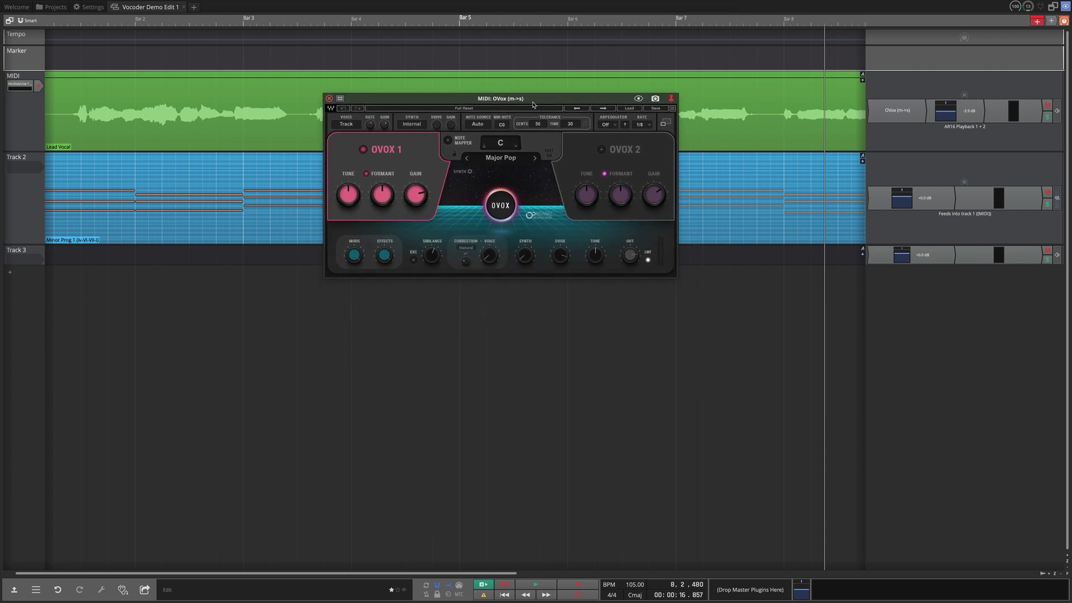
- Load the OVox Vocoding preset Another Dimension, audition it, and change the note mapper scale
left_click(634, 110)
mouse_move(656, 170)
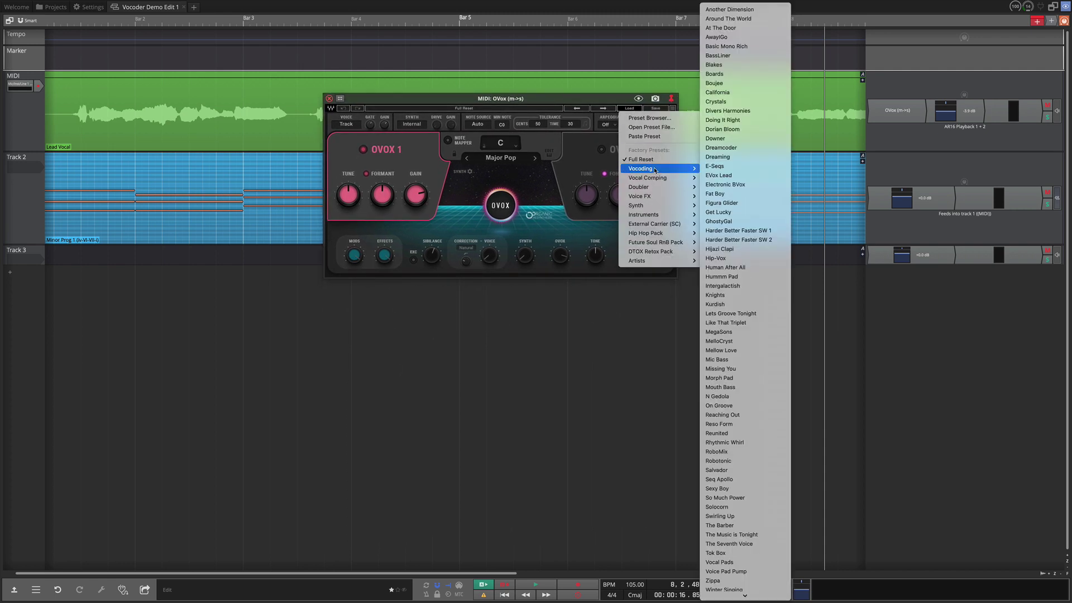
left_click(744, 10)
key("space")
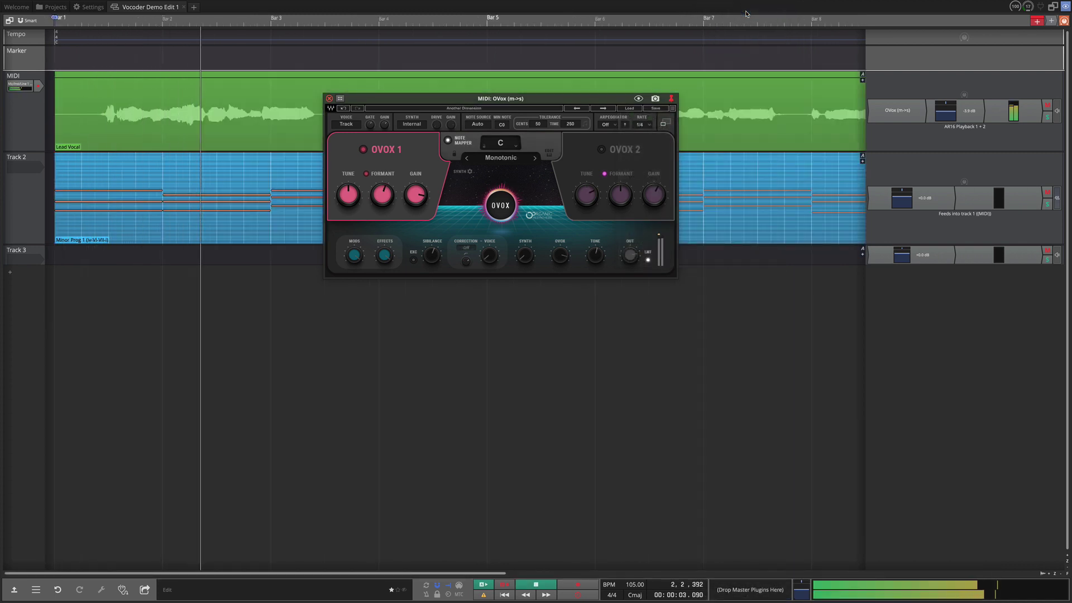
key("space")
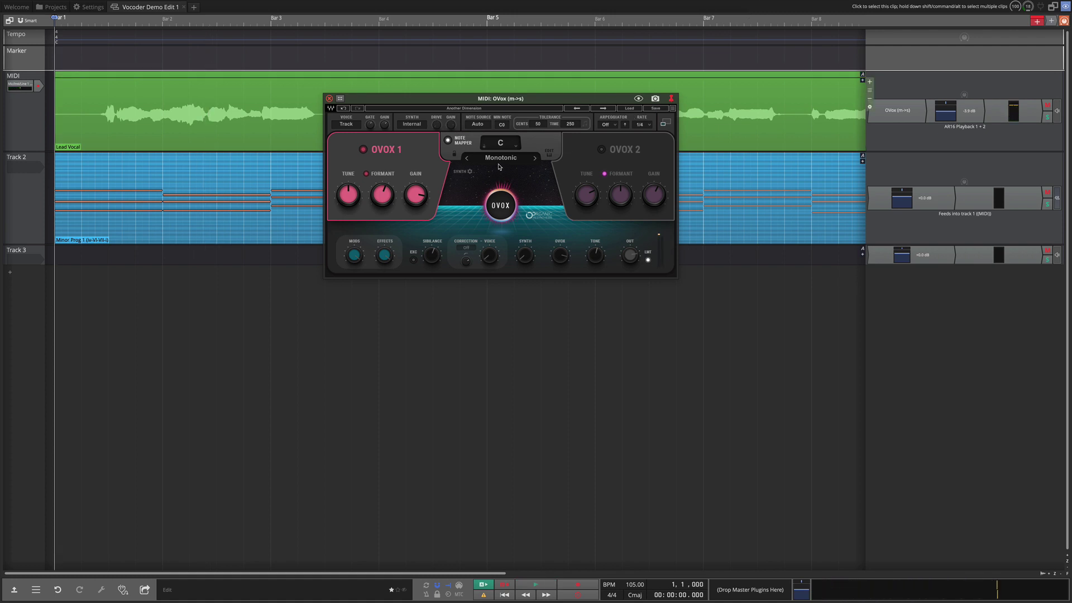
left_click(536, 158)
- Step through OVox presets during playback: Around The World, Basic Mono Rich, Blakes, Boards, Boujee
left_click(605, 109)
key("space")
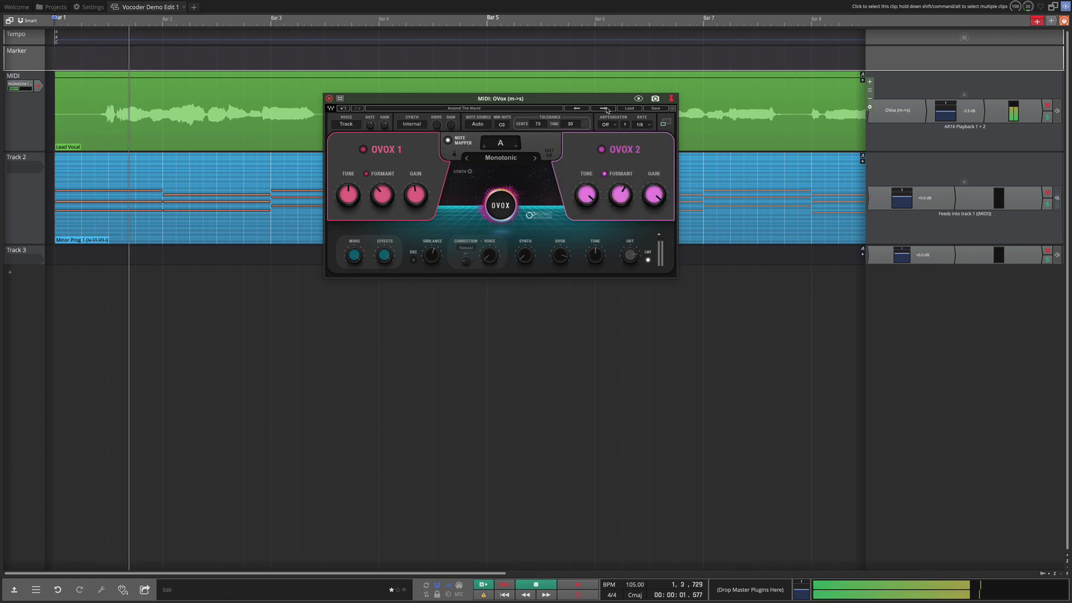
left_click(605, 109)
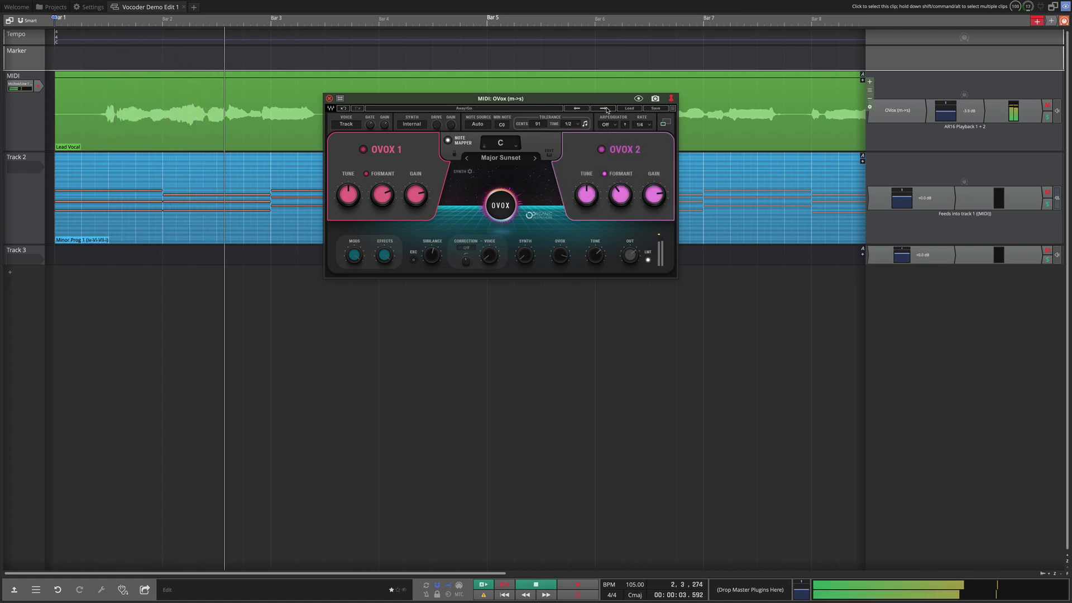
left_click(605, 109)
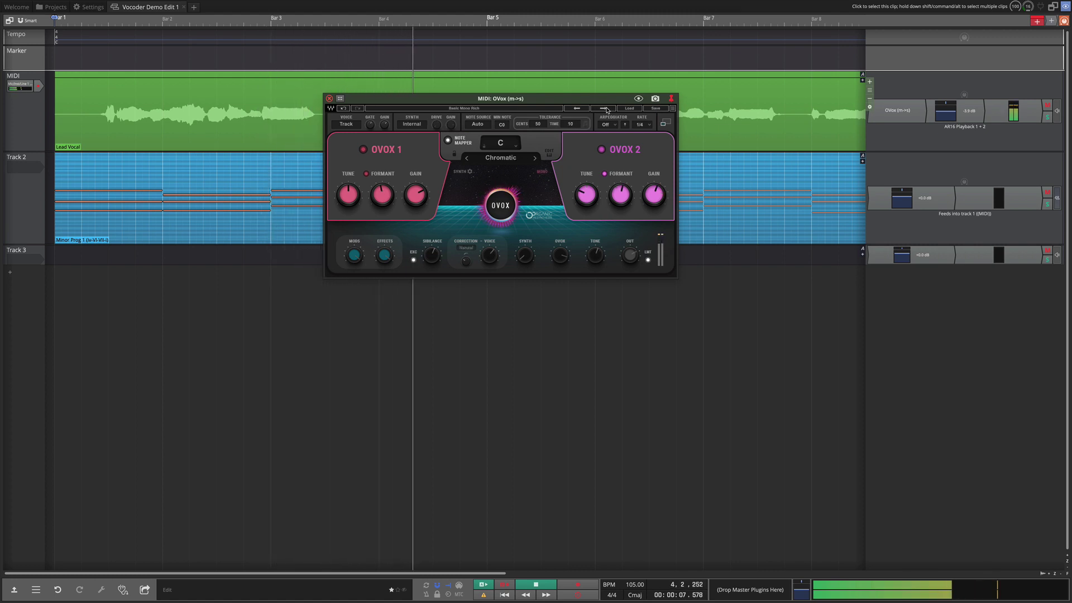
left_click(605, 109)
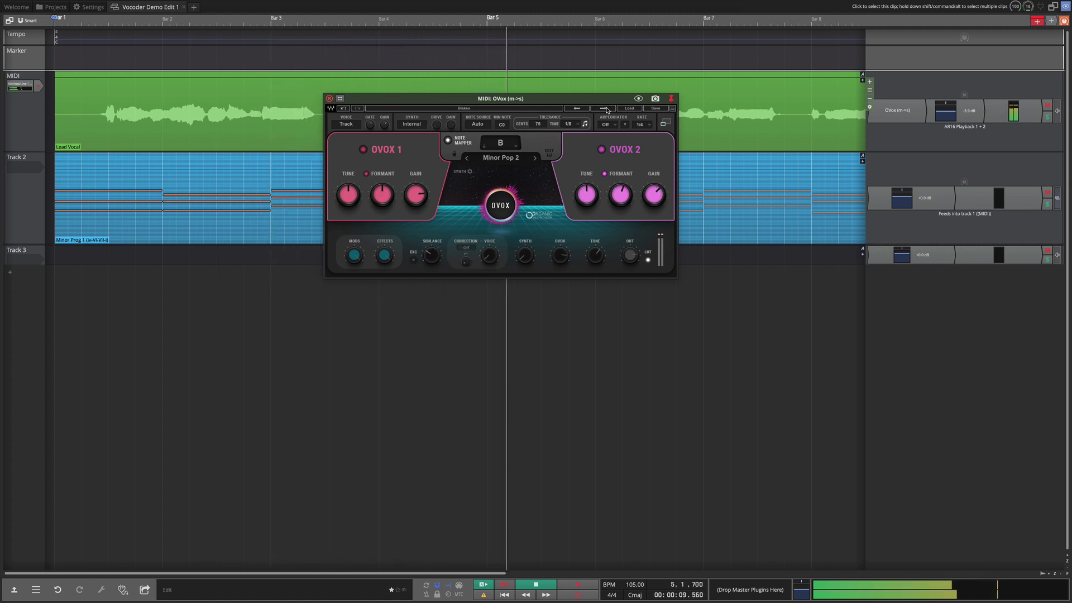
left_click(605, 109)
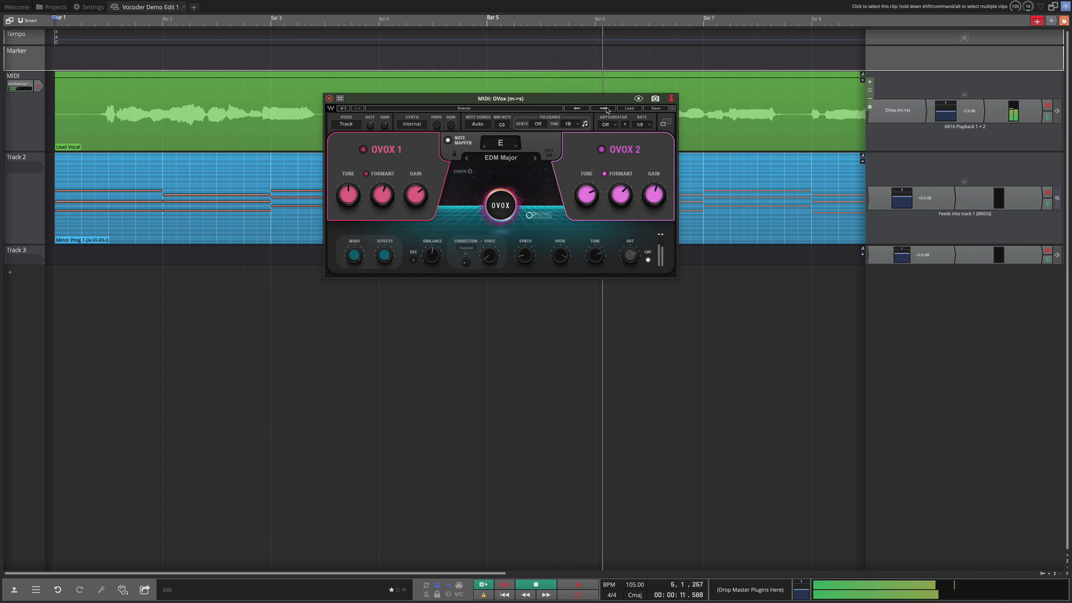
left_click(605, 109)
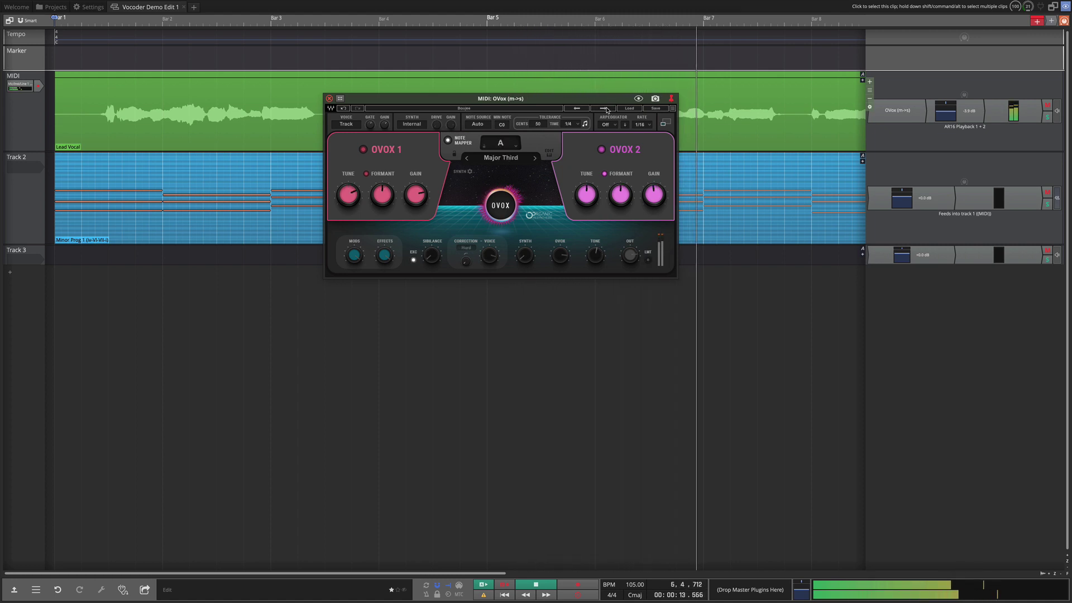
key("space")
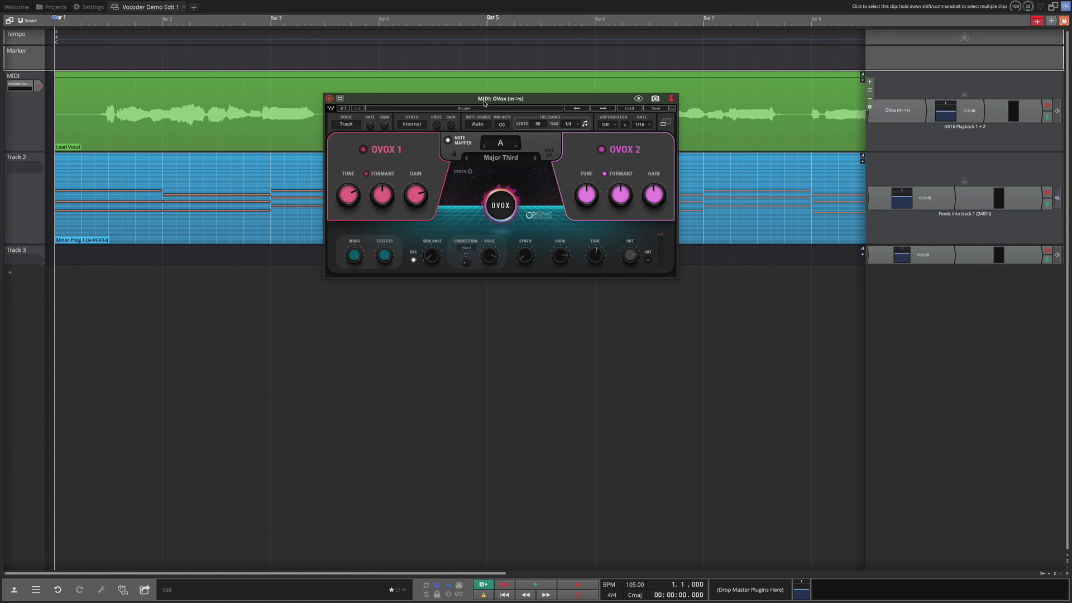
left_click(897, 110)
left_click(897, 110)
key("Delete")
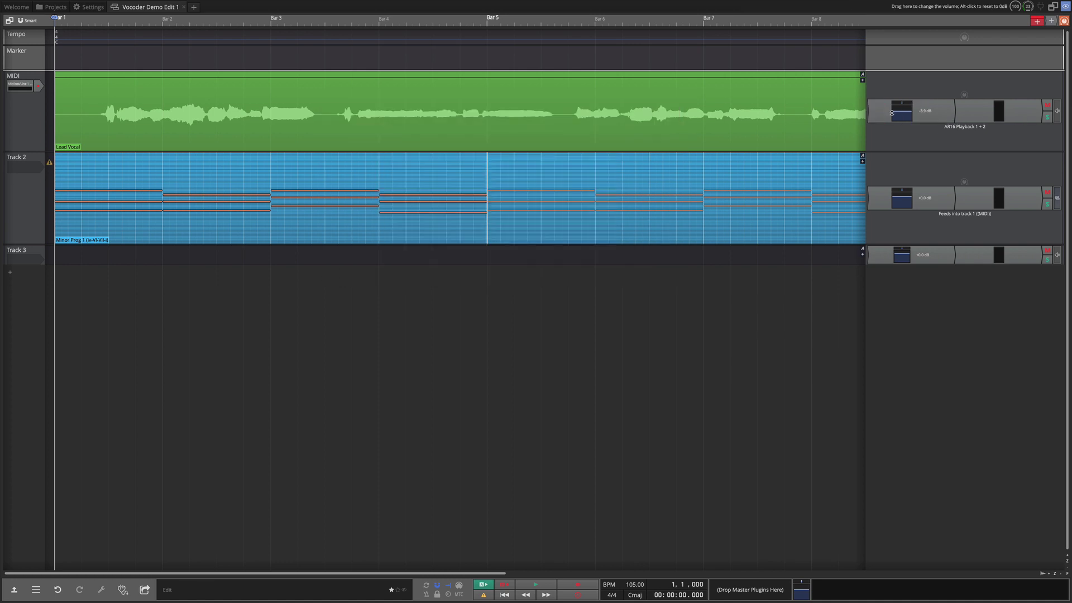
right_click(877, 113)
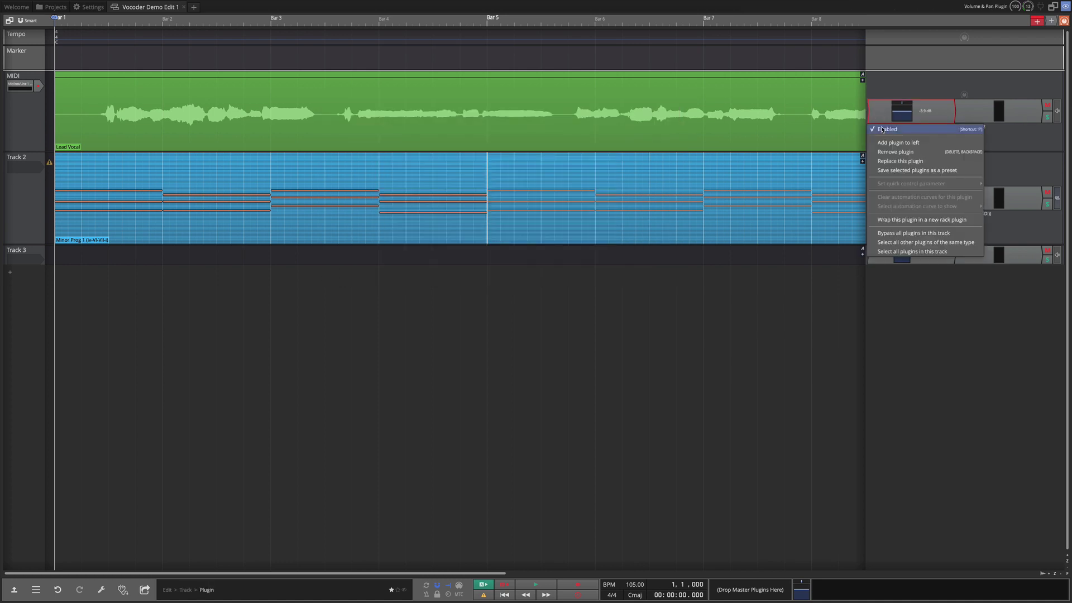
left_click(886, 144)
left_click(840, 153)
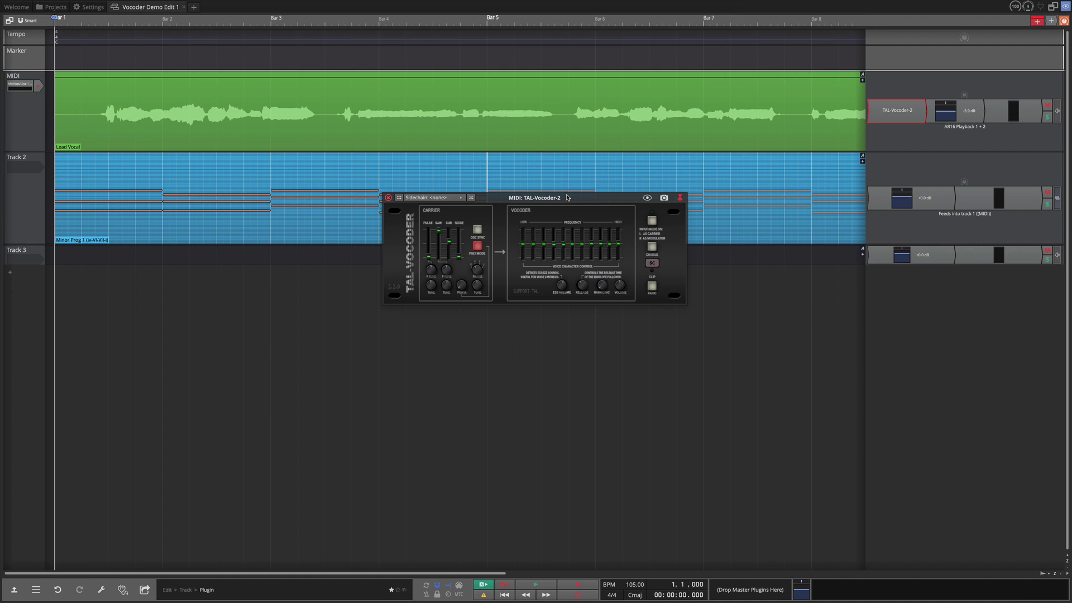
- Mute the Minor Prog MIDI clip on Track 2
left_click(125, 163)
right_click(220, 156)
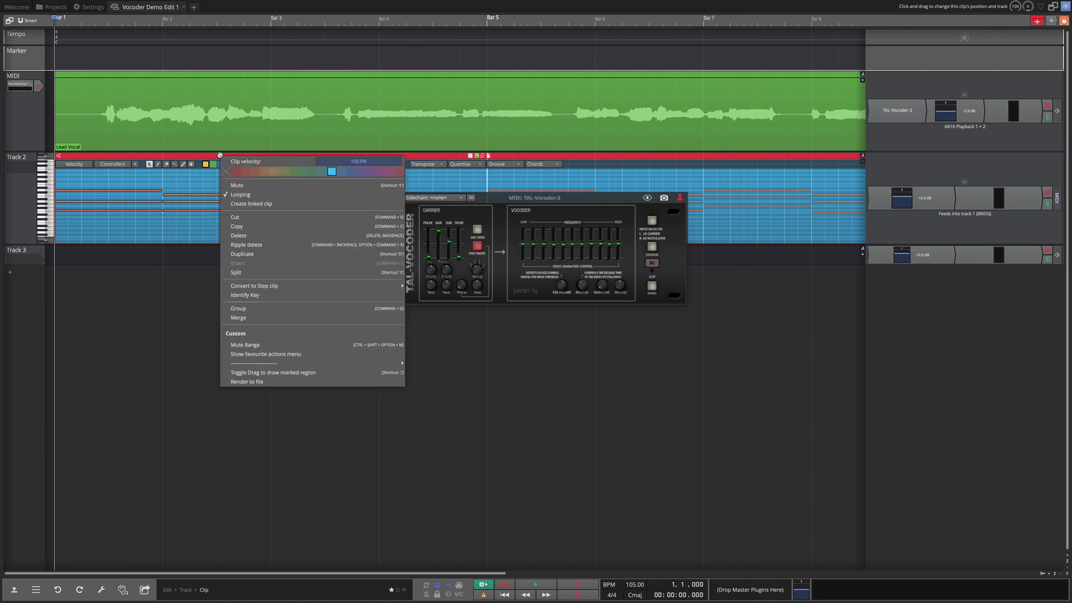
key("Escape")
- Arm Track 2's Xkey keyboard input and play the vocal through the vocoder live
left_click(24, 179)
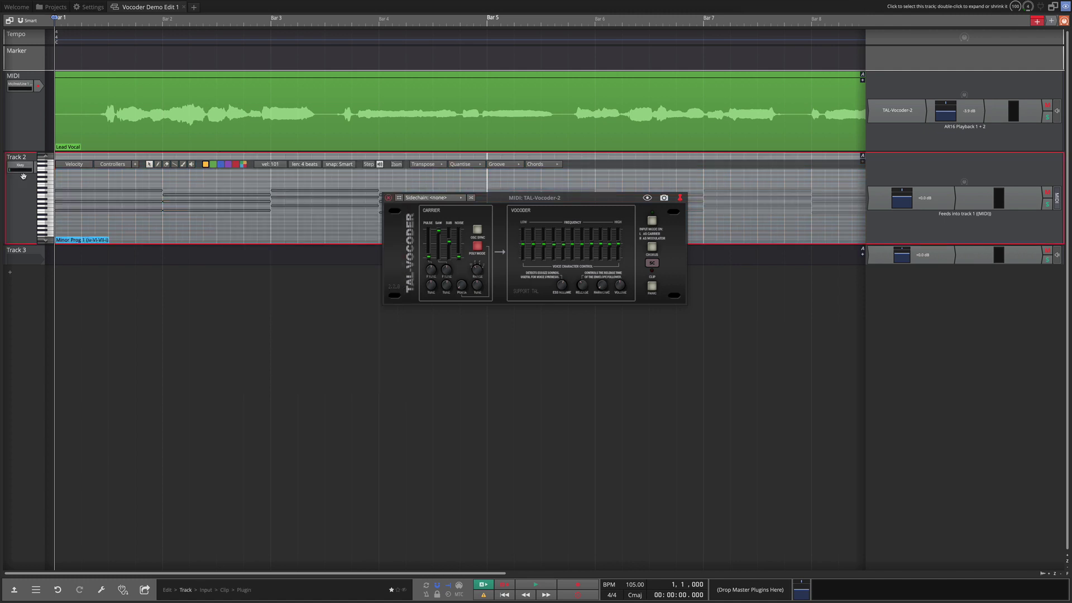
left_click(20, 166)
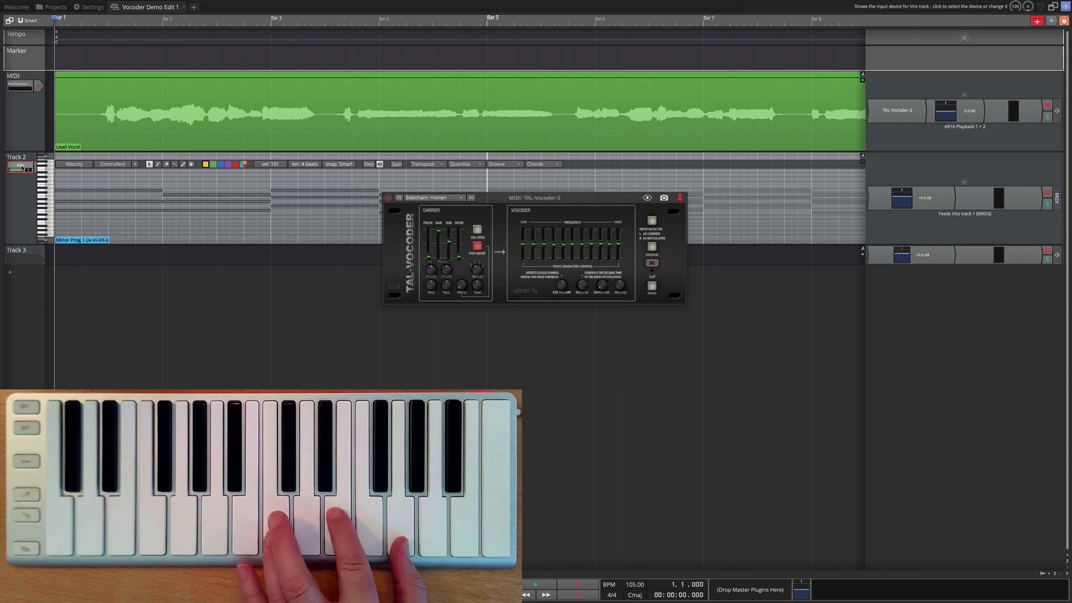
key("space")
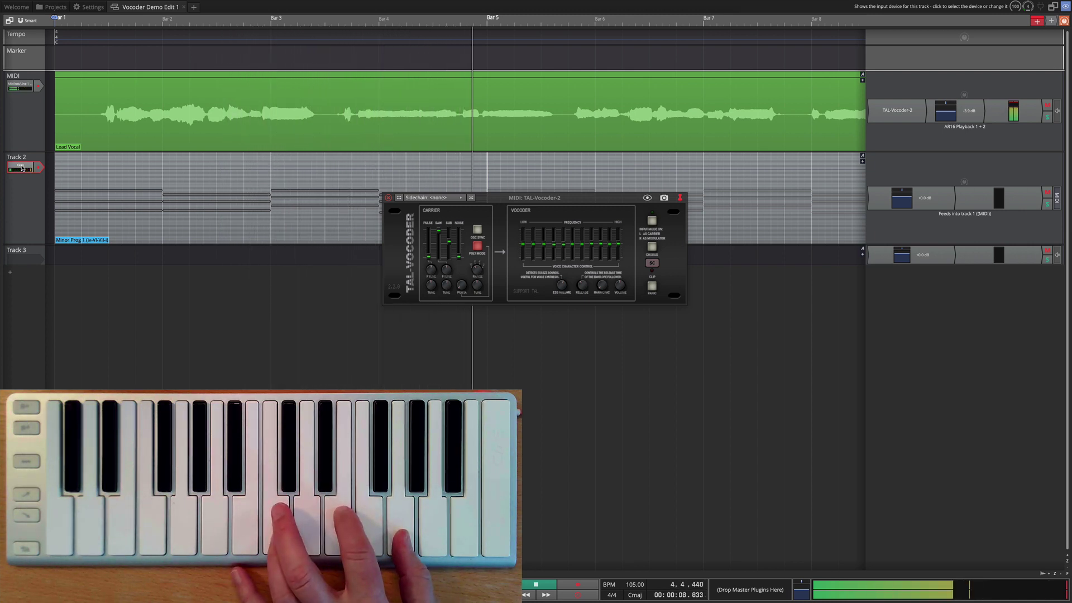
key("space")
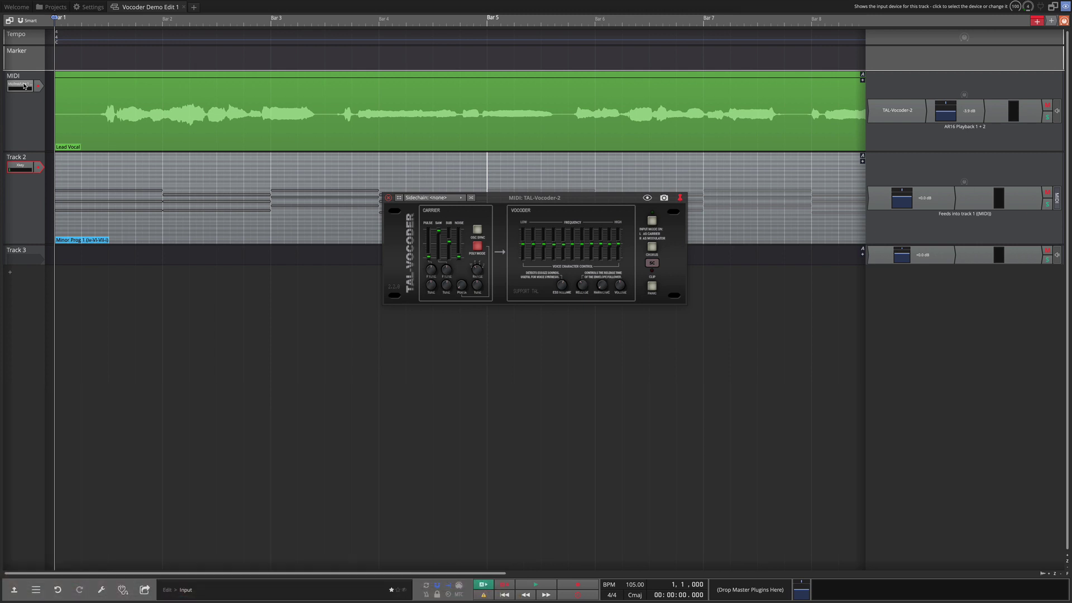
- Set the MIDI vocal track's input to 3 and open that input's settings panel
left_click(24, 85)
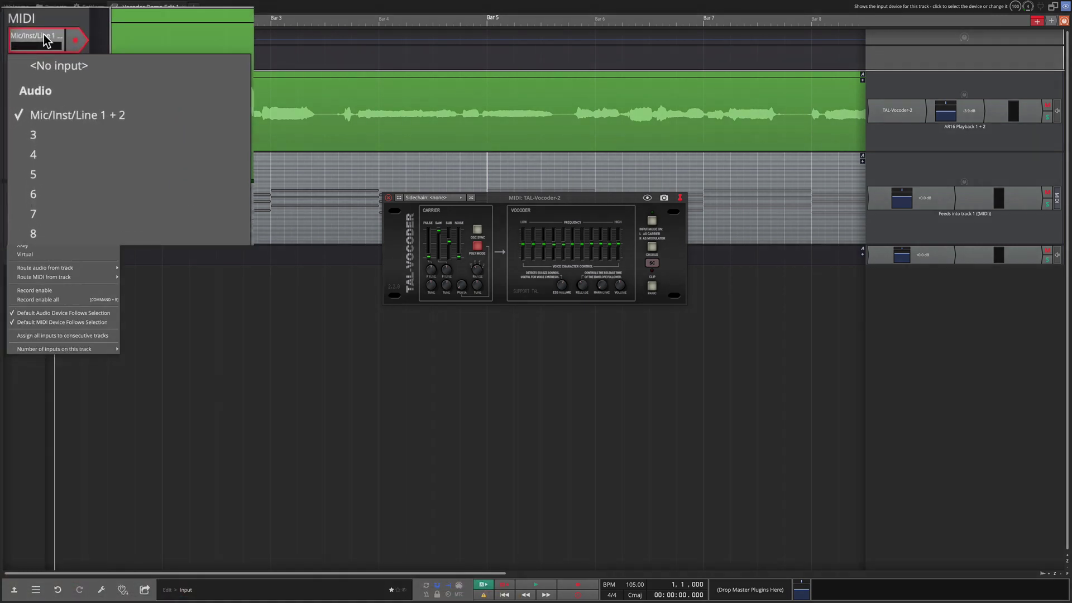
left_click(21, 121)
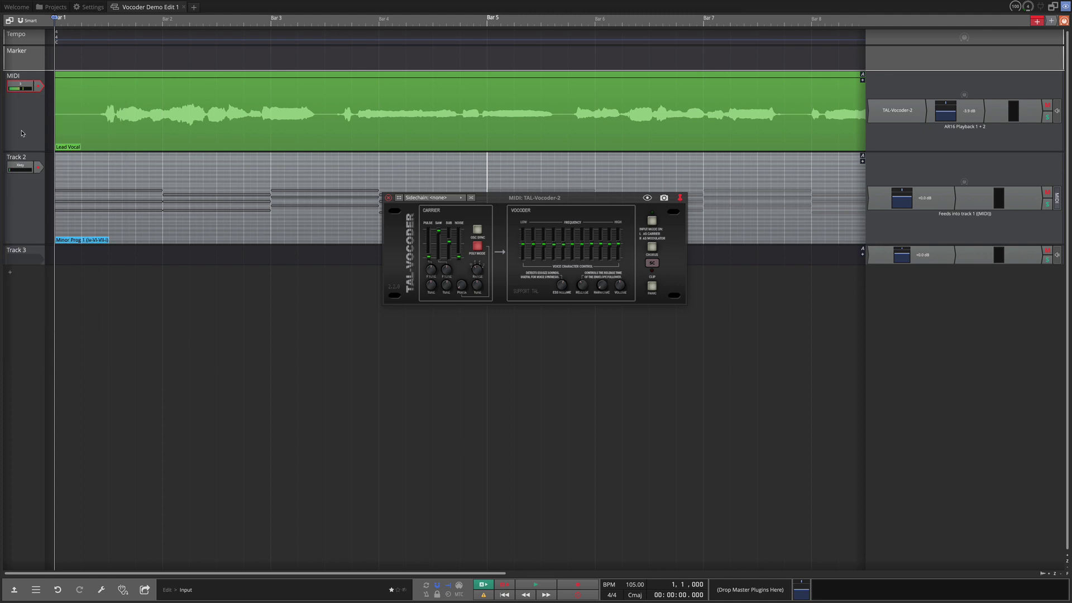
left_click(39, 90)
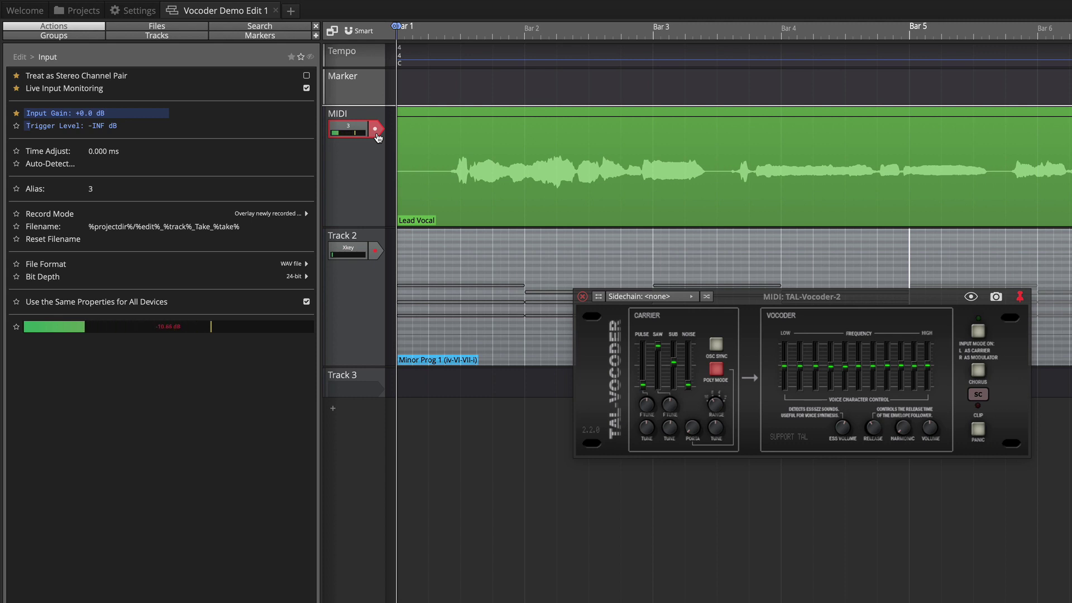
key("space")
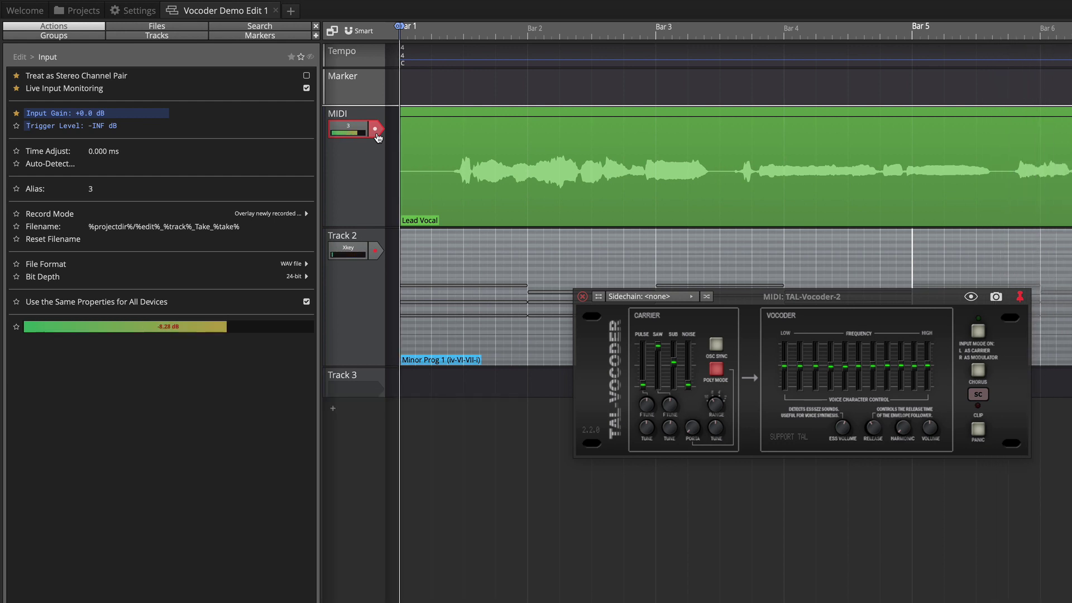
- Unmute the Minor Prog 1 clip, clear the selection and start project playback
left_click(457, 259)
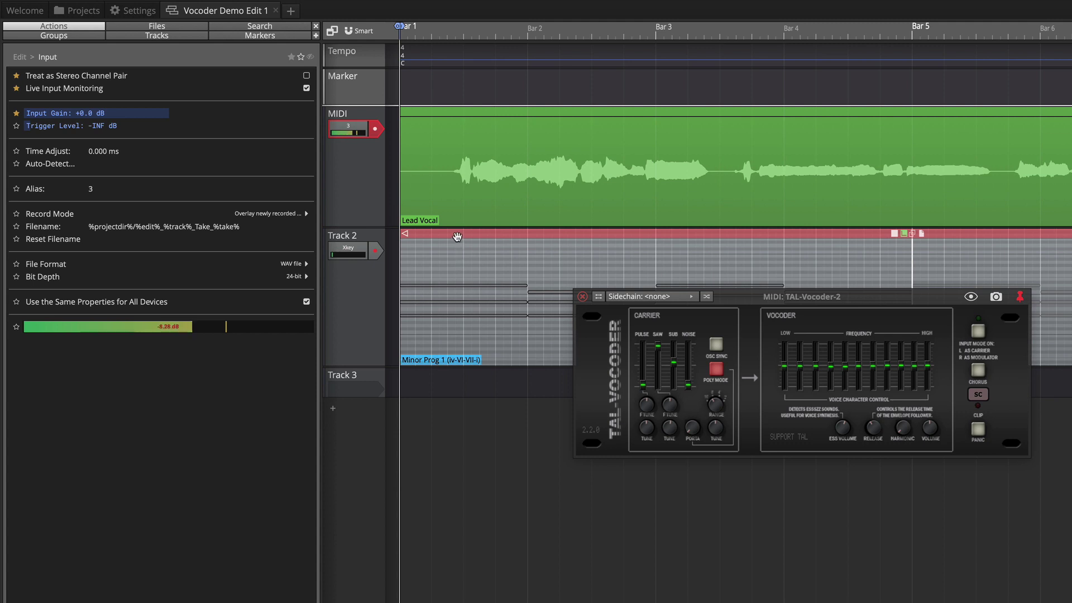
double_click(457, 237)
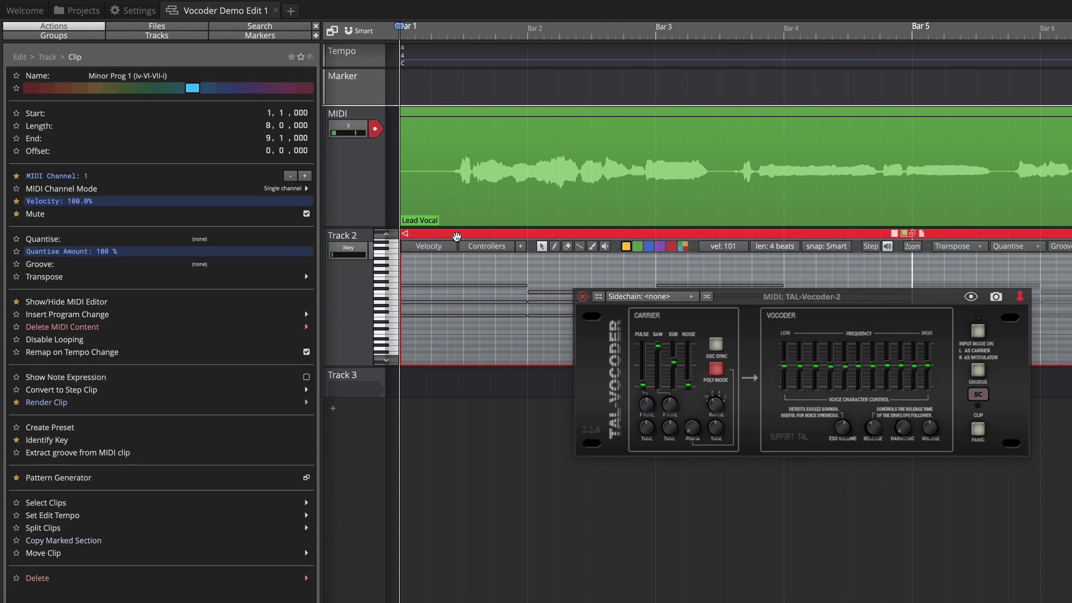
right_click(457, 237)
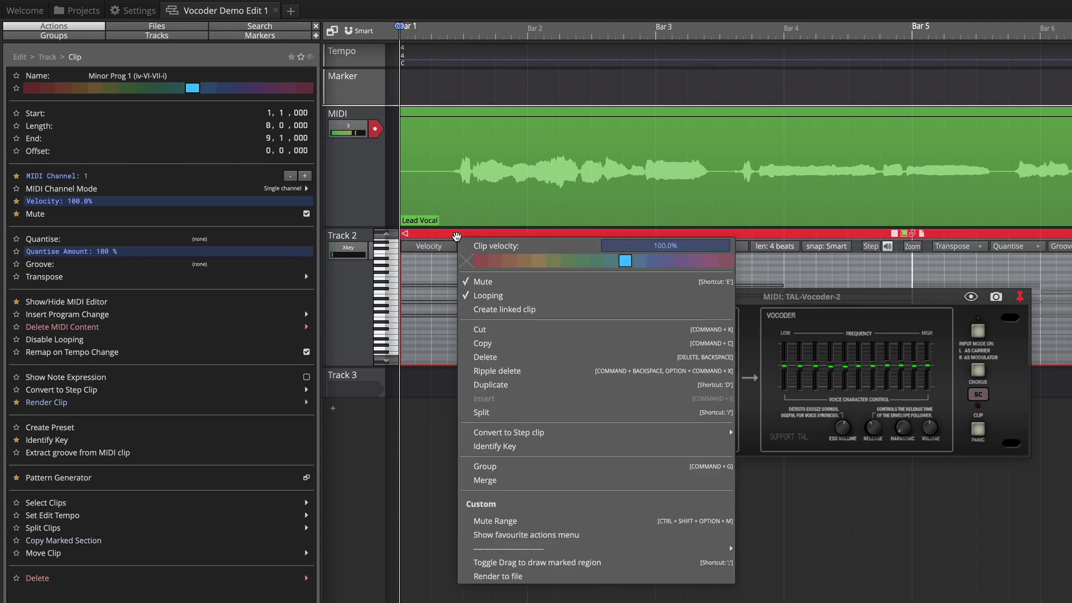
left_click(494, 284)
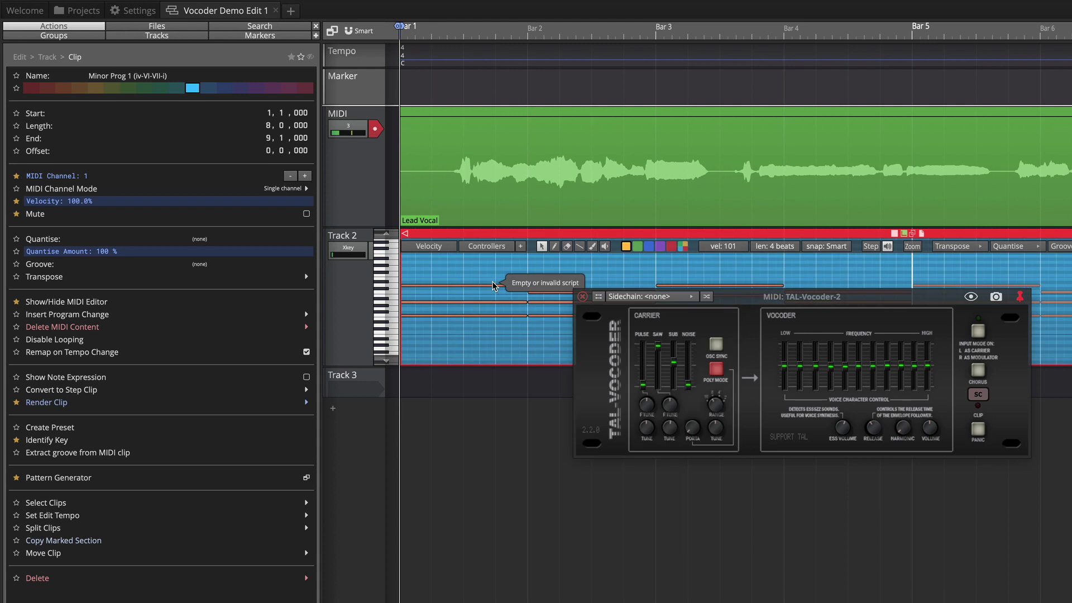
left_click(404, 90)
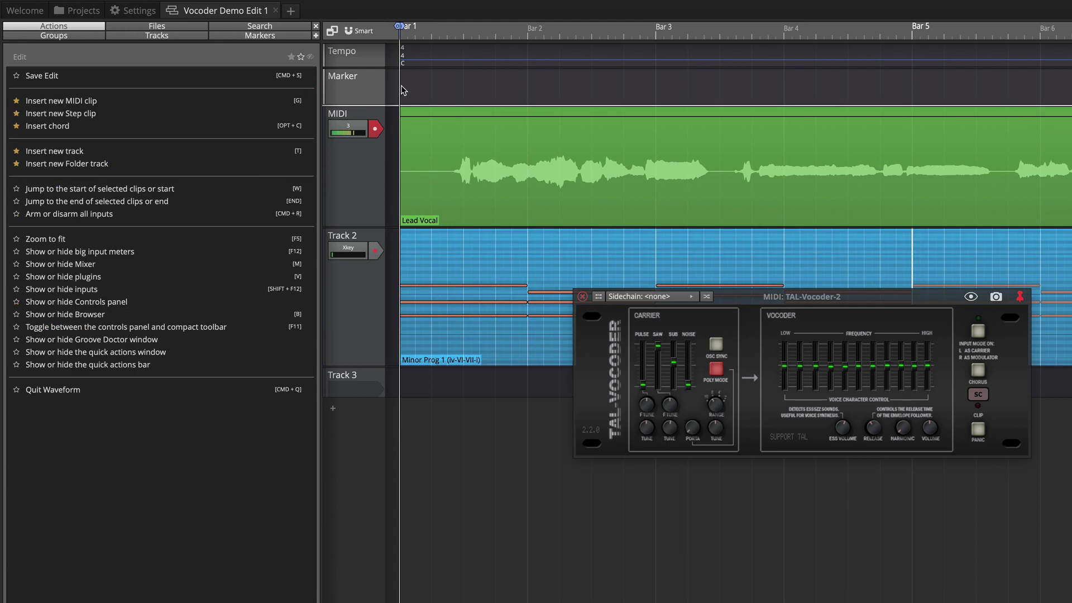
key("space")
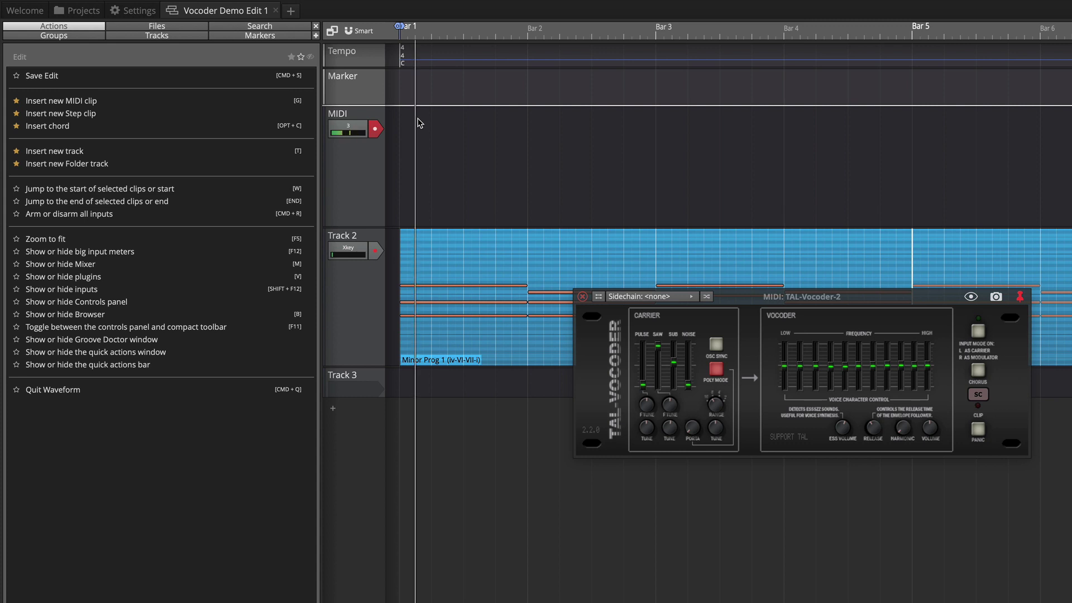
- Delete the Minor Prog 1 clip from Track 2 and stop playback
left_click(497, 237)
key("Delete")
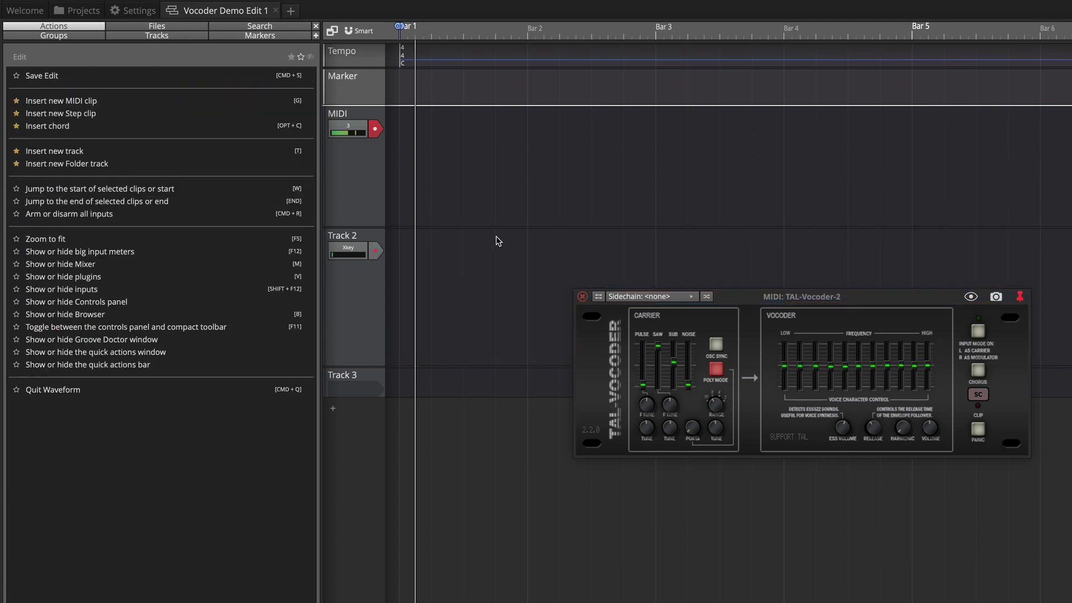
key("space")
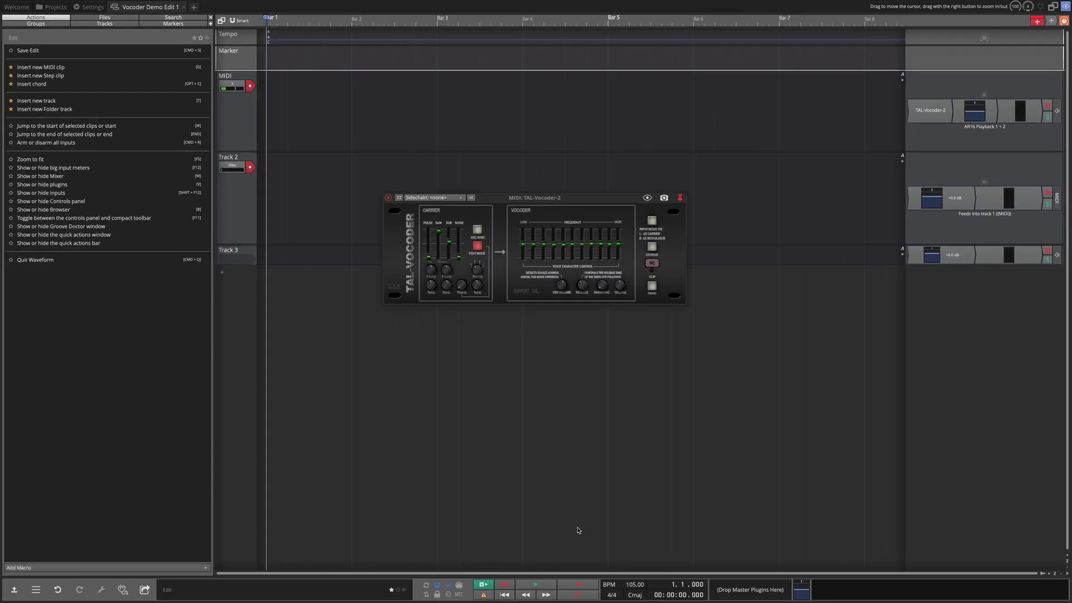
- Record a live vocal and keyboard take together, then stop recording
left_click(578, 586)
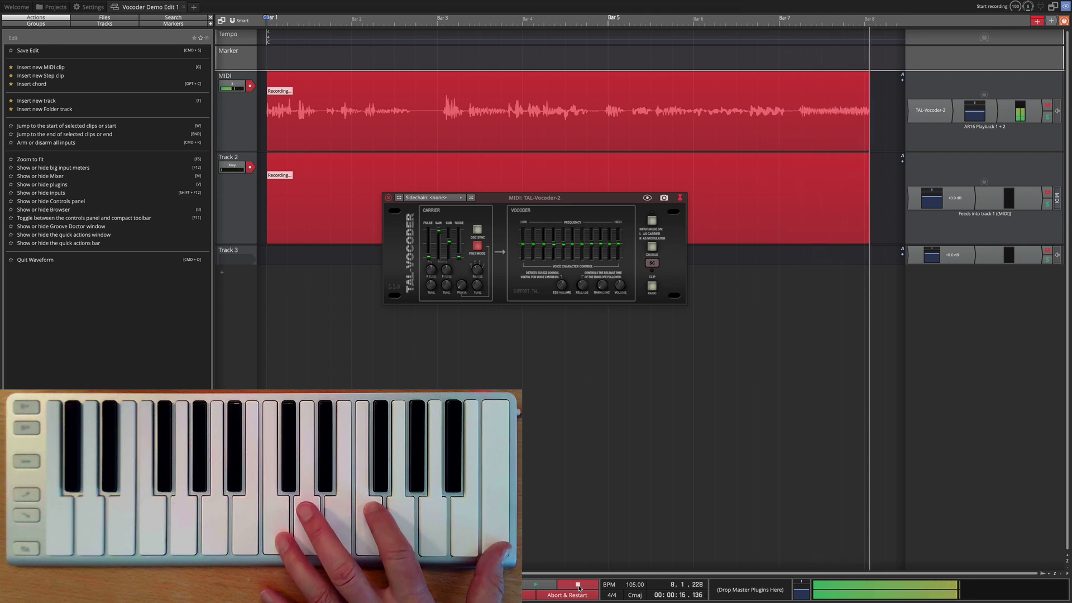
left_click(579, 586)
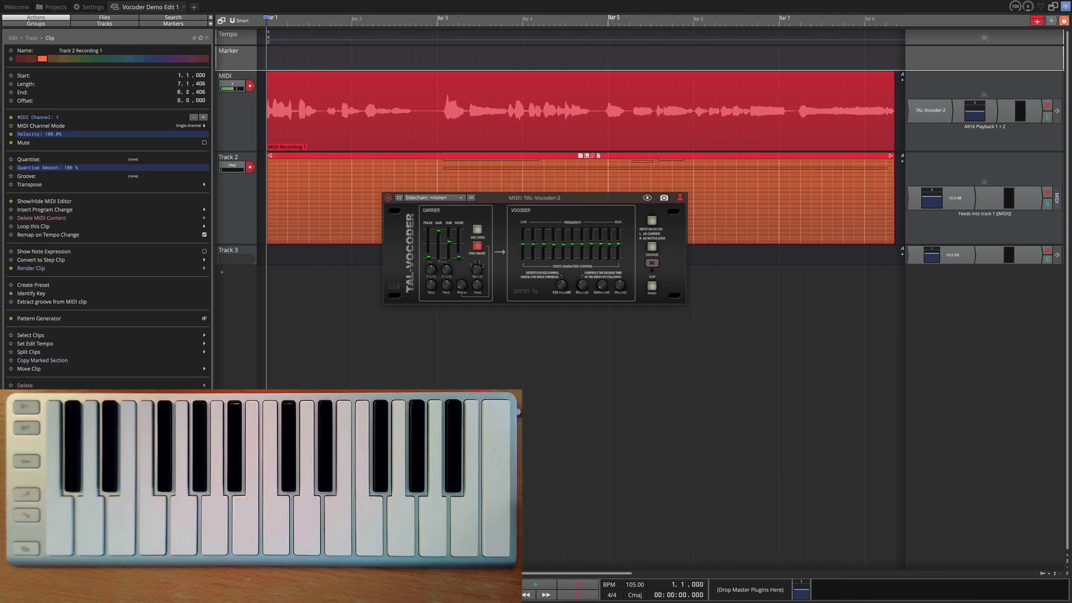
- Check the Track 2 Recording 1 MIDI notes, then move the TAL-Vocoder window back above the tracks
left_click_drag(553, 197, 554, 318)
double_click(542, 221)
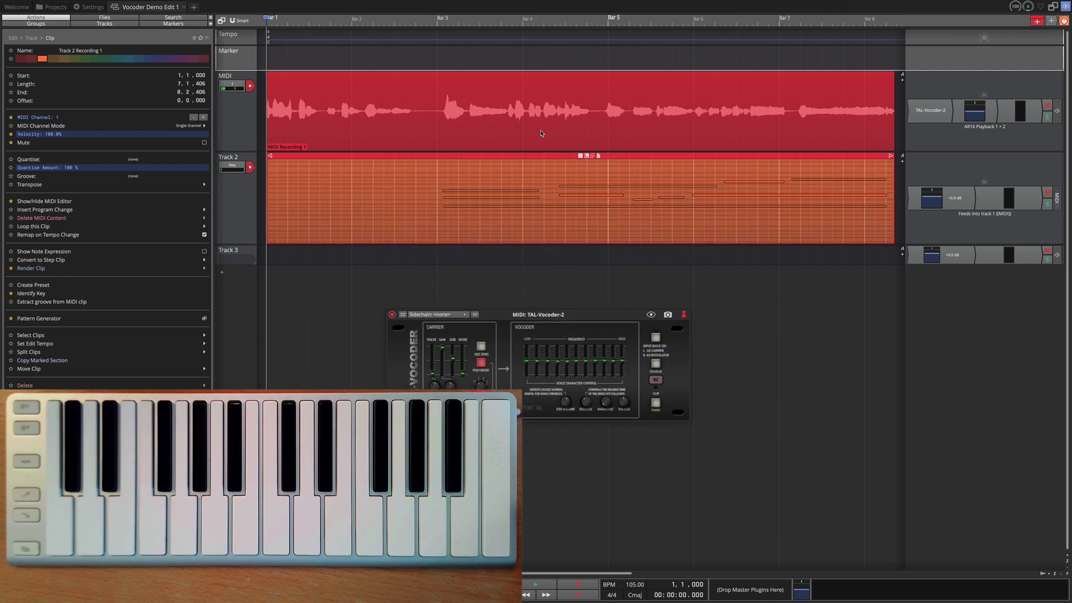
left_click(539, 124)
left_click_drag(554, 317, 546, 126)
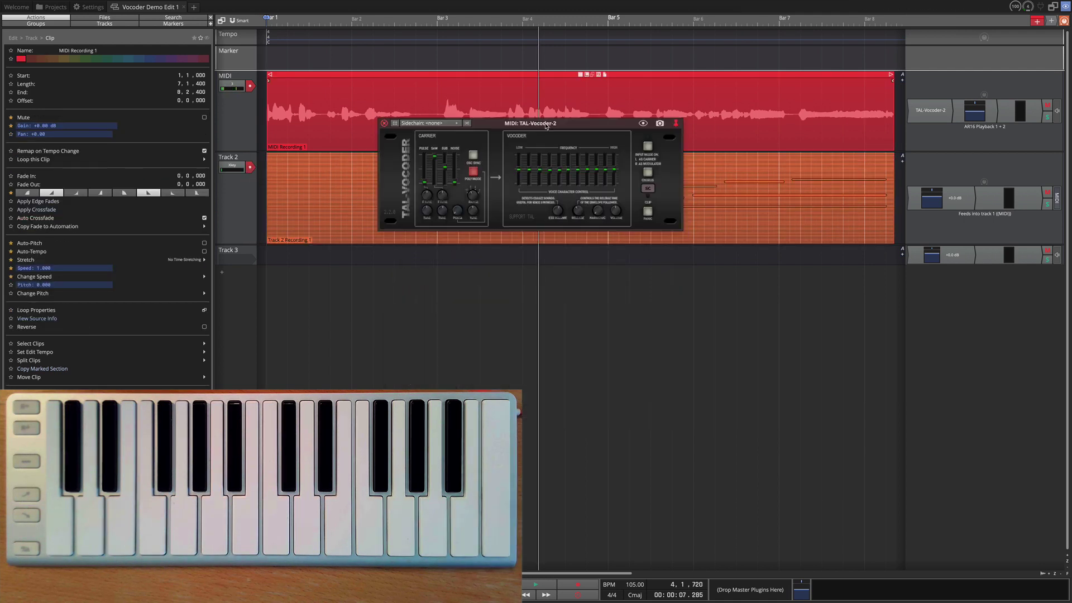